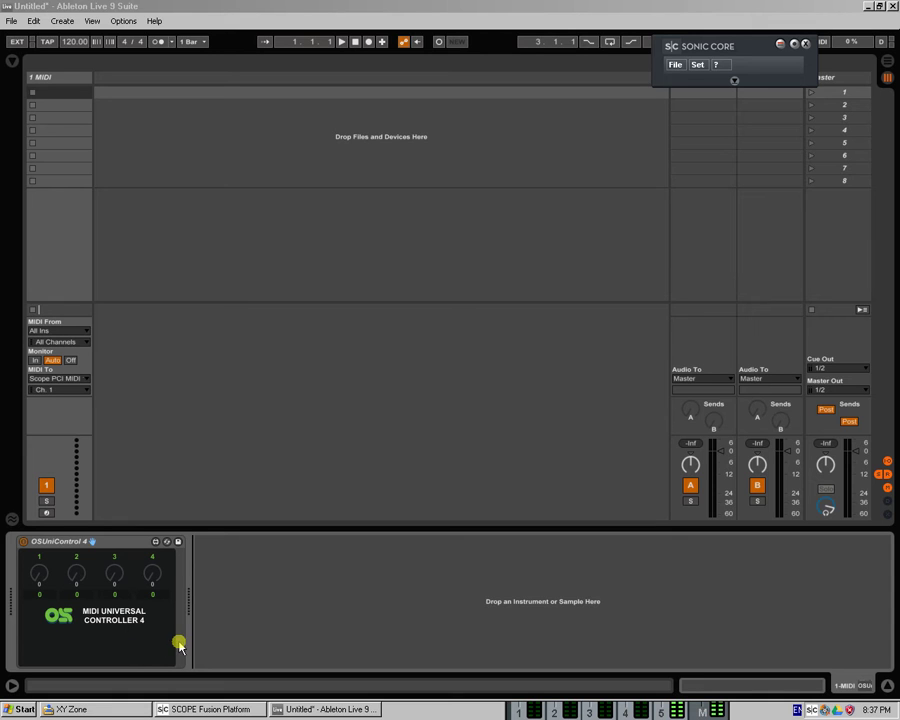
Show SCOPE's Routing Window and MicroMixer with the Aeolian Pulsar Harp patch over Ableton.
click(217, 709)
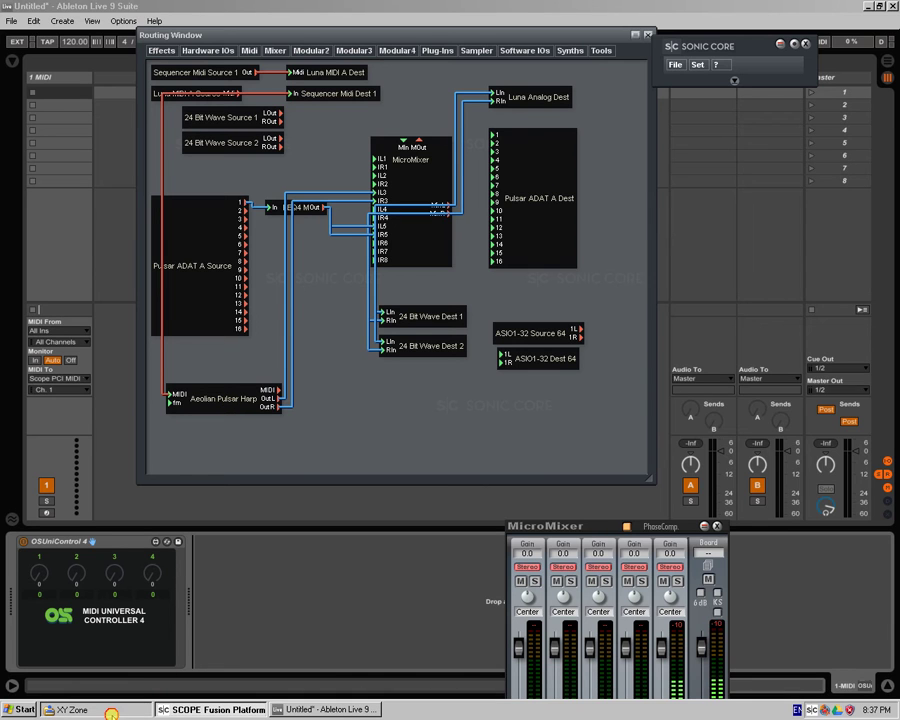
Navigate Explorer from Ocean Swift User Area into XY Zone > M4L Control.
click(113, 710)
click(374, 281)
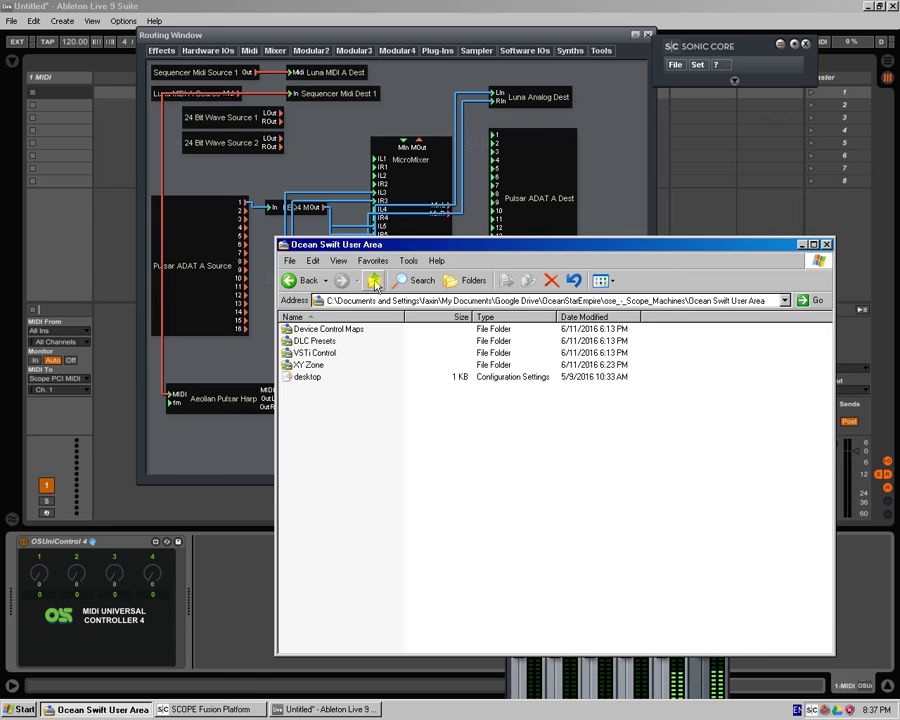
double_click(318, 366)
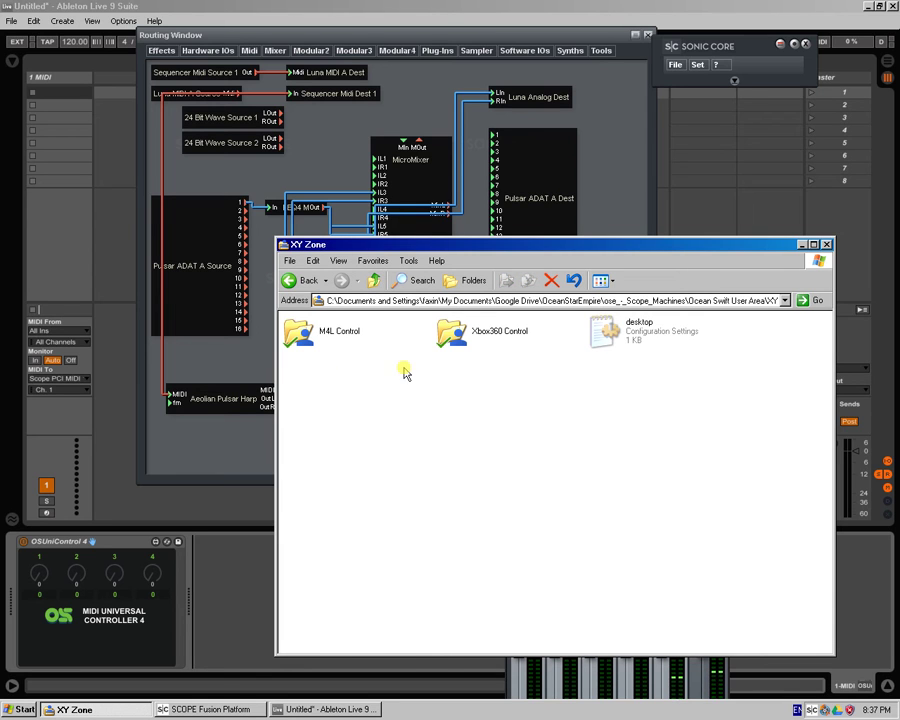
double_click(300, 332)
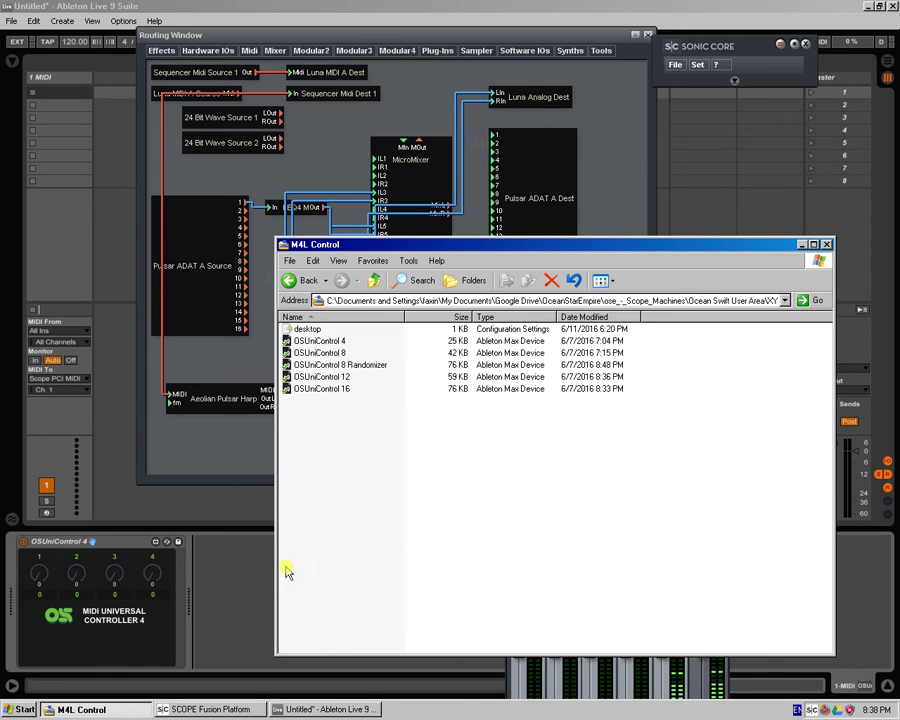
Highlight the OSUniControl 8, 12, 16 and 8 Randomizer device files, then return to Ableton.
click(342, 353)
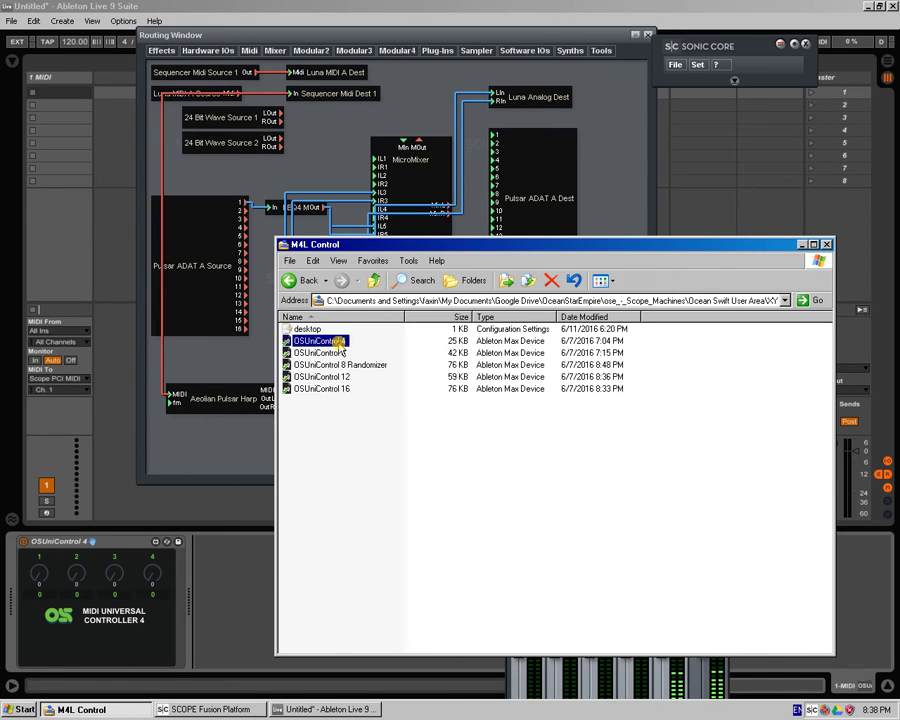
click(348, 377)
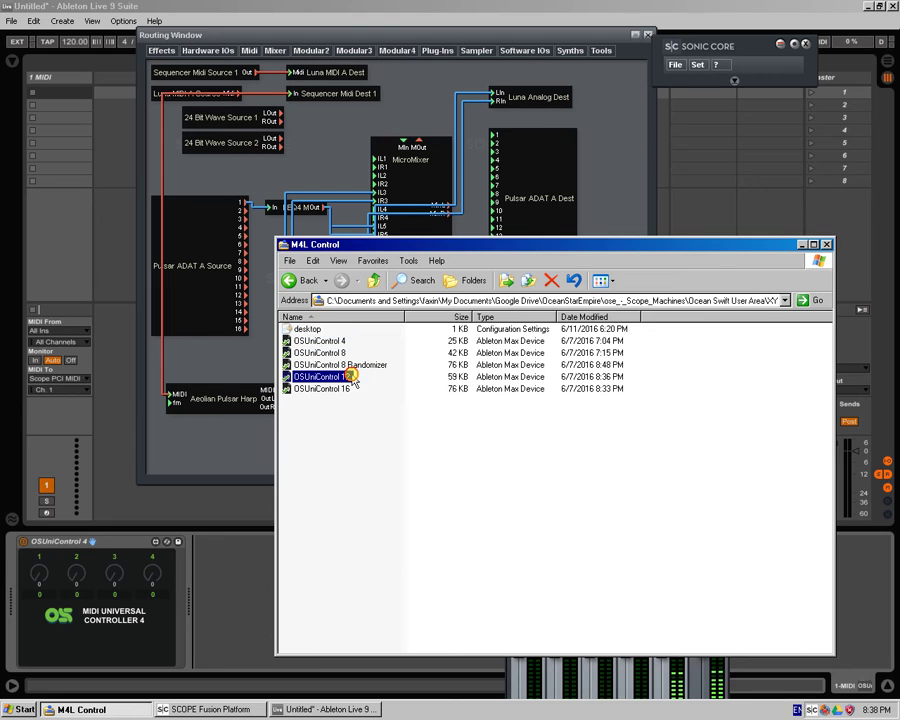
click(348, 389)
click(372, 366)
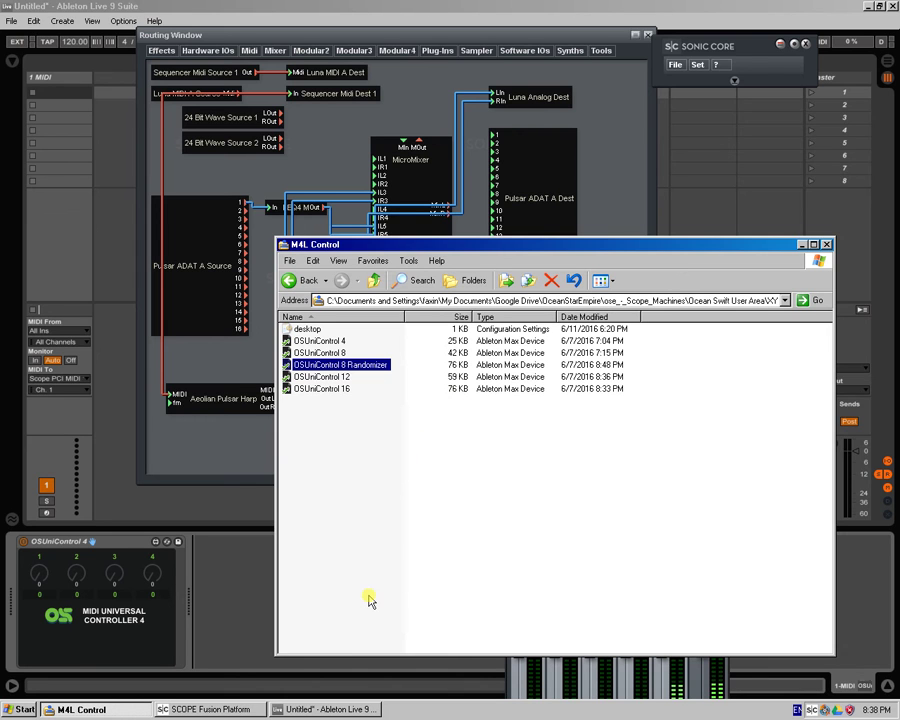
click(180, 617)
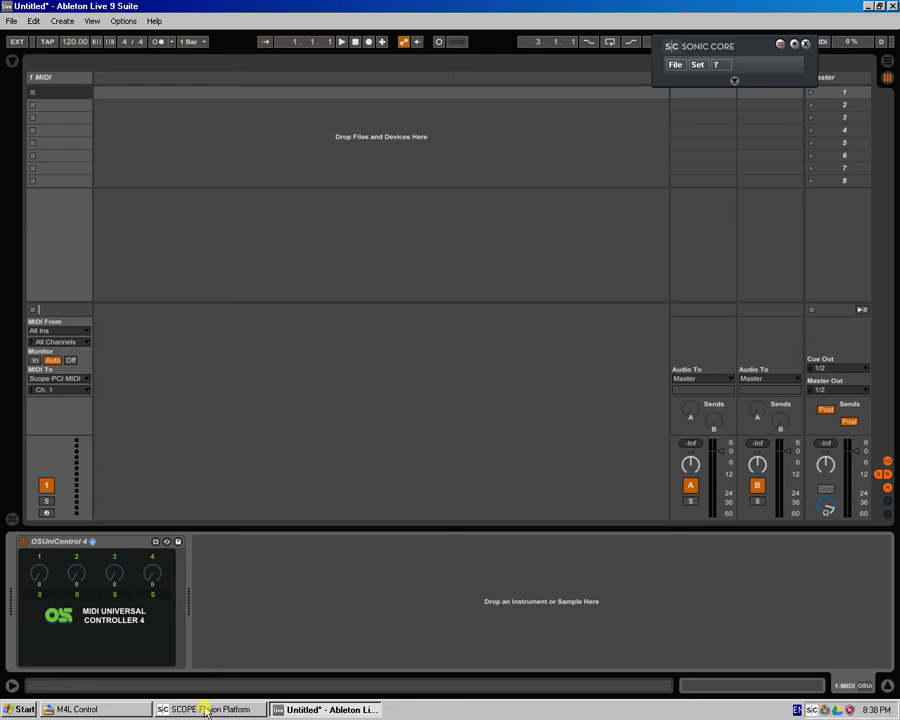
In MIDI Map mode, confirm OSUniControl 4 knobs 1–4 map to channel 9 controllers 21–24.
click(246, 602)
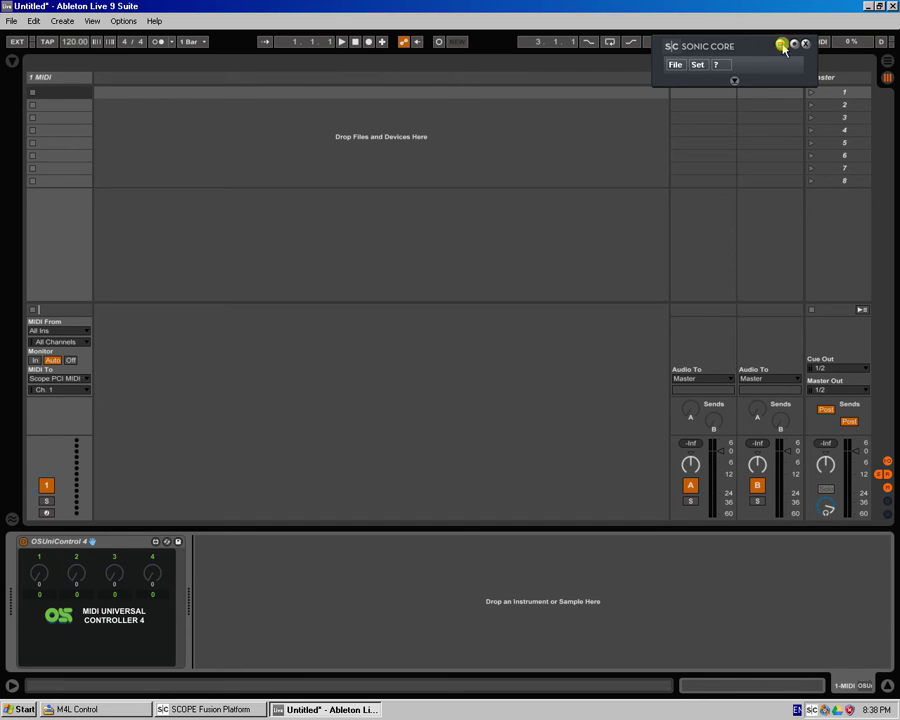
click(822, 41)
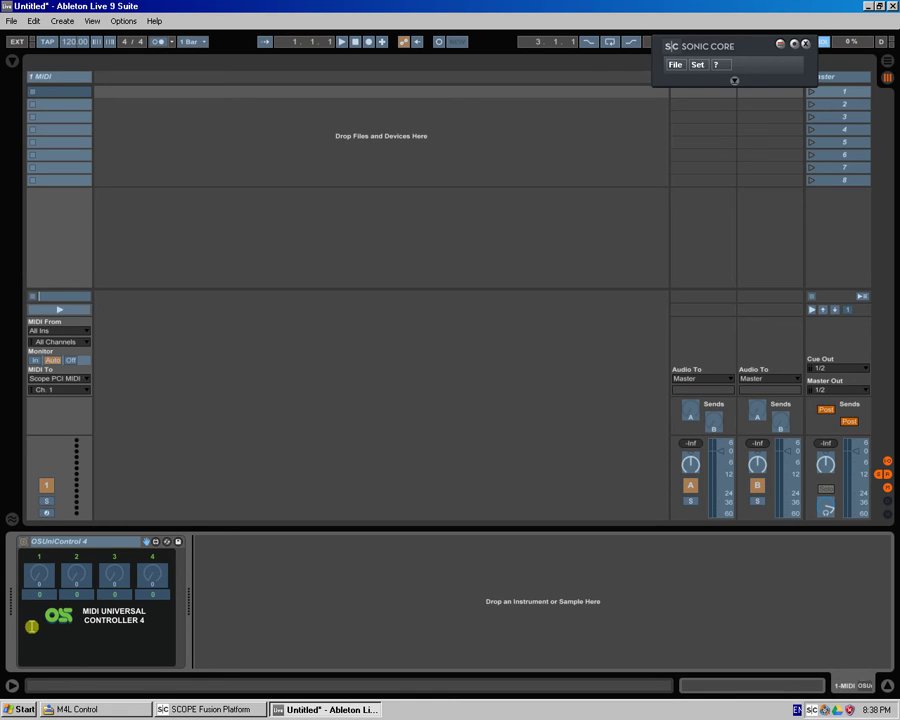
click(44, 575)
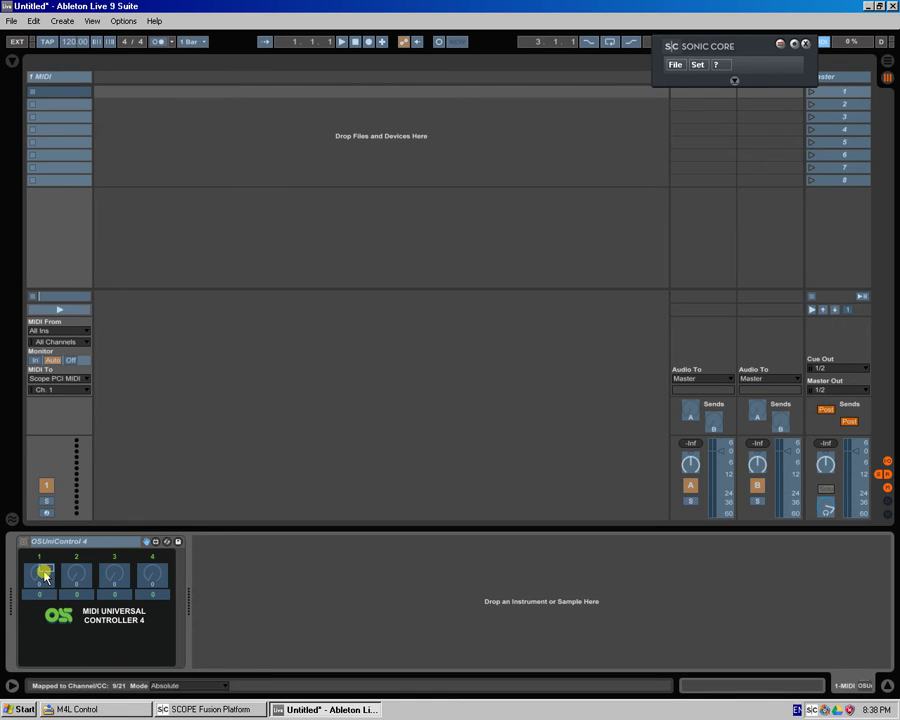
click(76, 575)
click(112, 577)
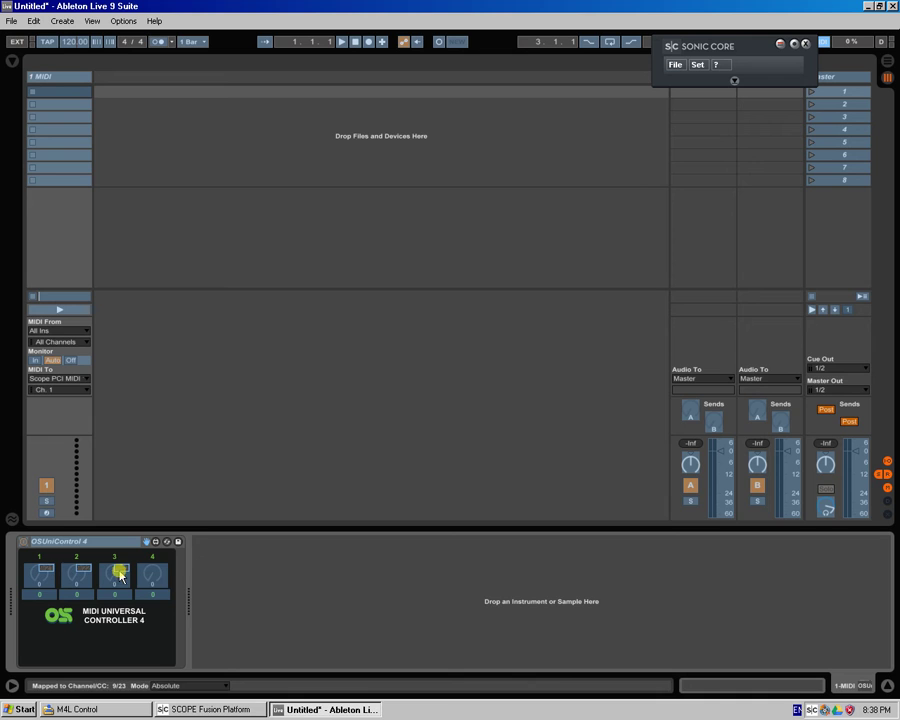
click(158, 576)
click(822, 44)
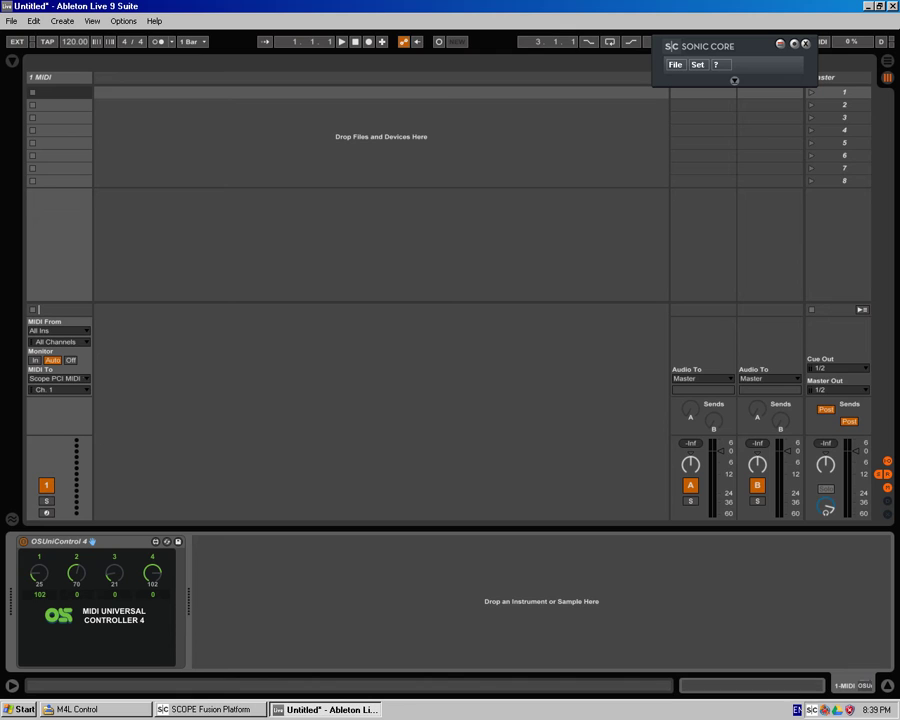
Set OSUniControl 4's knob controller numbers to 102, 103, 104 and 106, then bring SCOPE forward.
drag(40, 600, 82, 600)
drag(82, 598, 114, 584)
click(155, 594)
drag(155, 598, 50, 614)
click(203, 711)
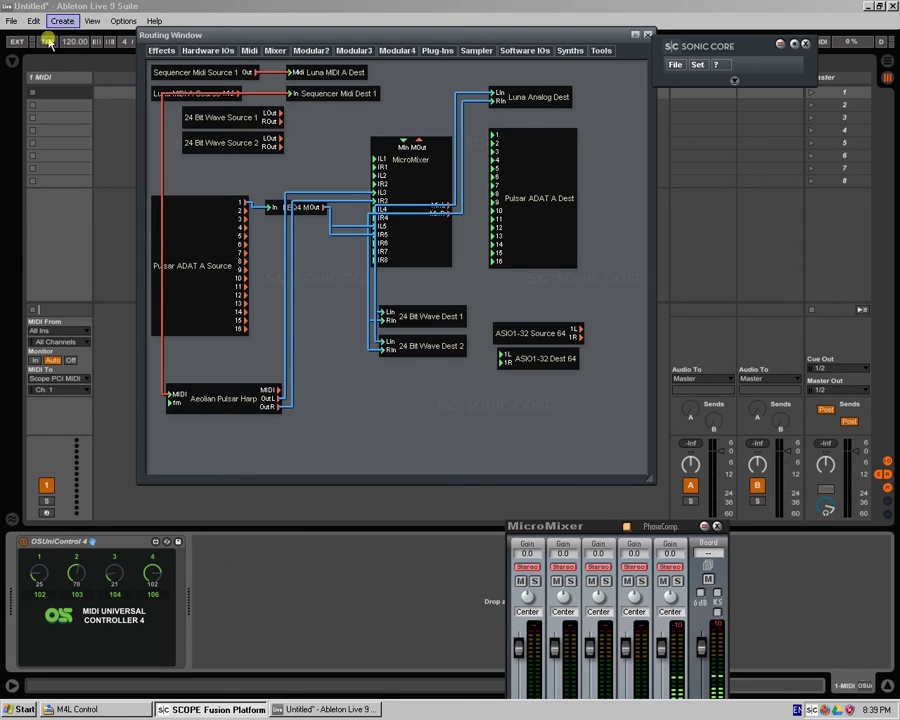
Check the track's MIDI To output, then rearrange the Luna MIDI Source and Aeolian Harp modules.
click(70, 380)
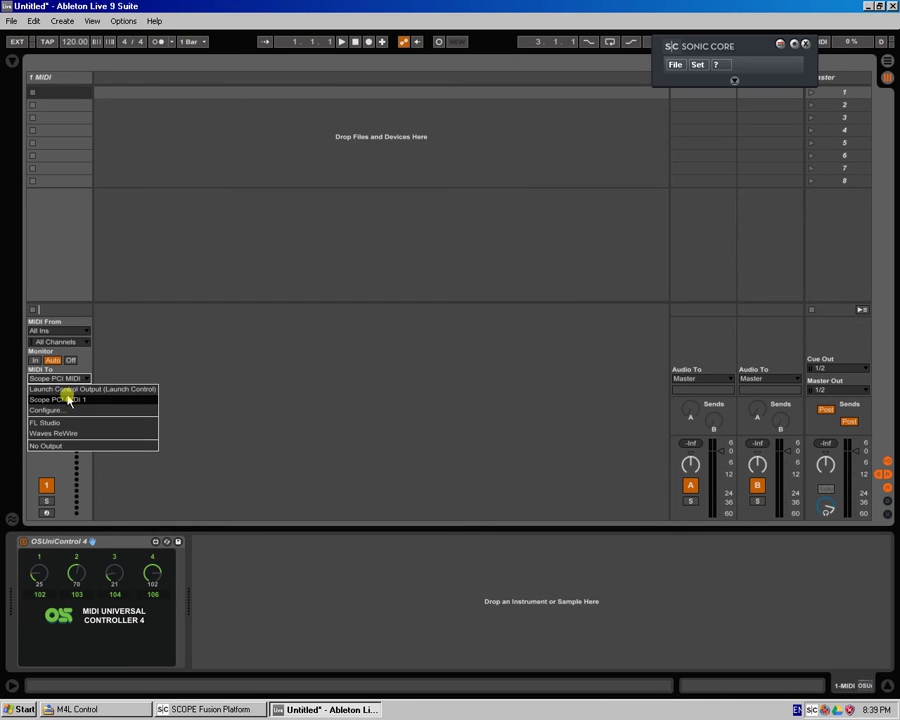
click(240, 709)
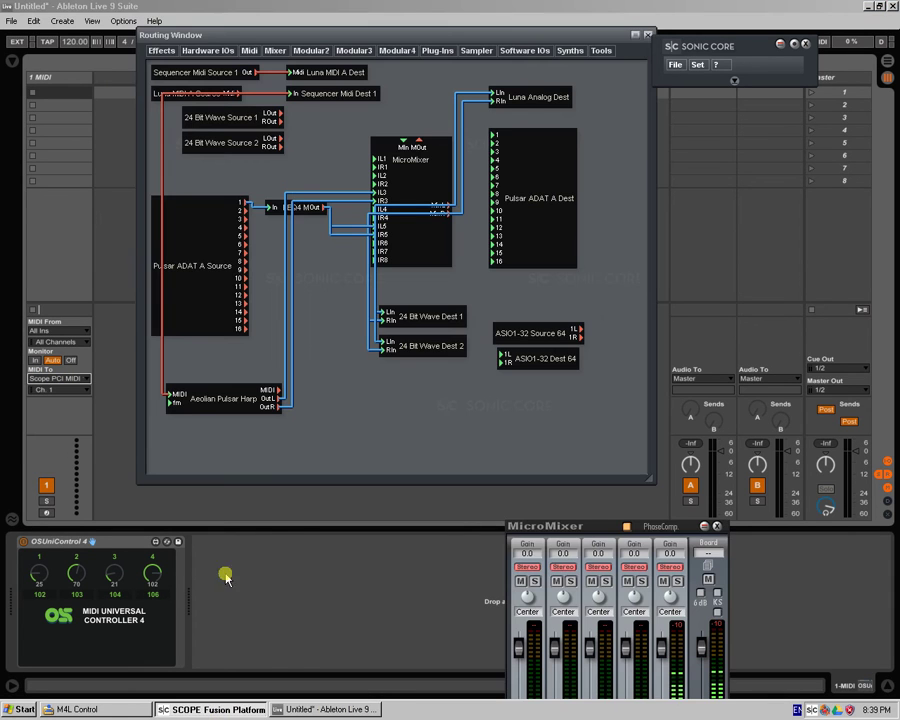
drag(228, 100, 202, 100)
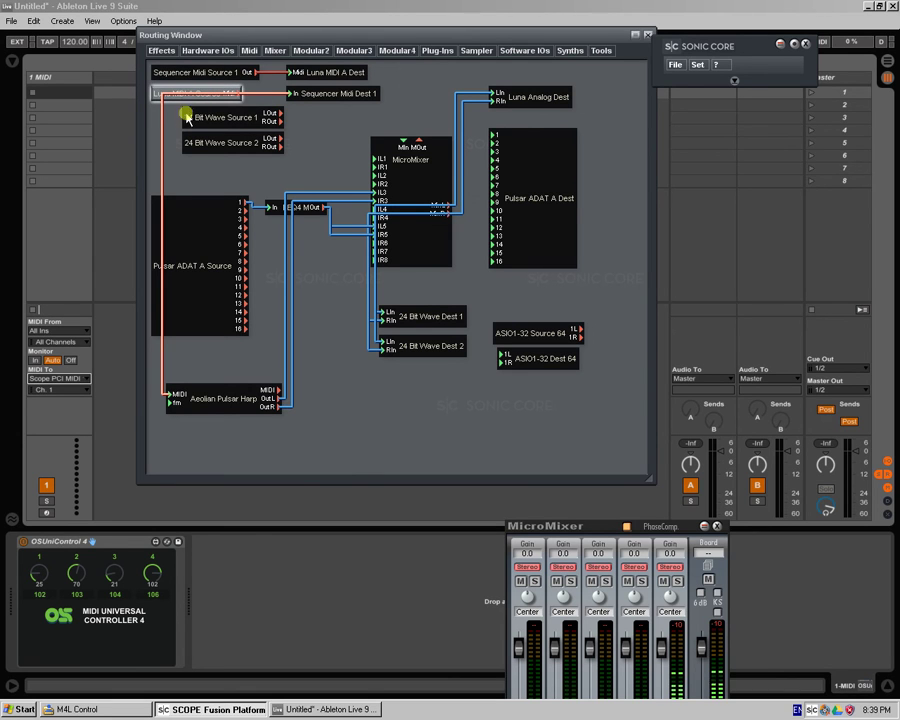
drag(226, 406, 245, 411)
Open the Aeolian Pulsar Harp panel and inspect FM depth's MIDI controller assignment.
double_click(237, 410)
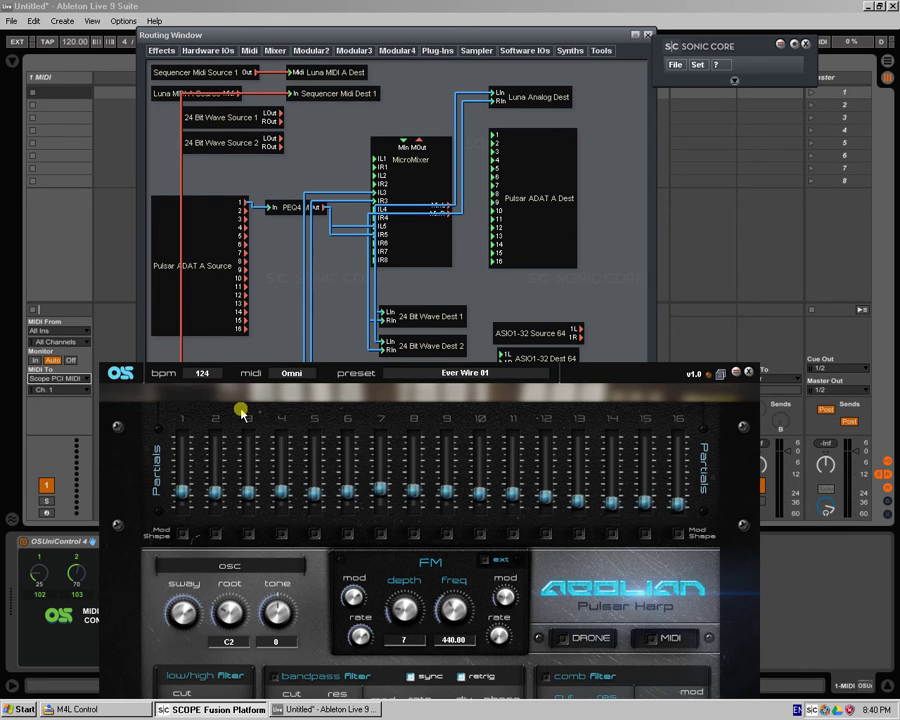
drag(261, 382, 319, 174)
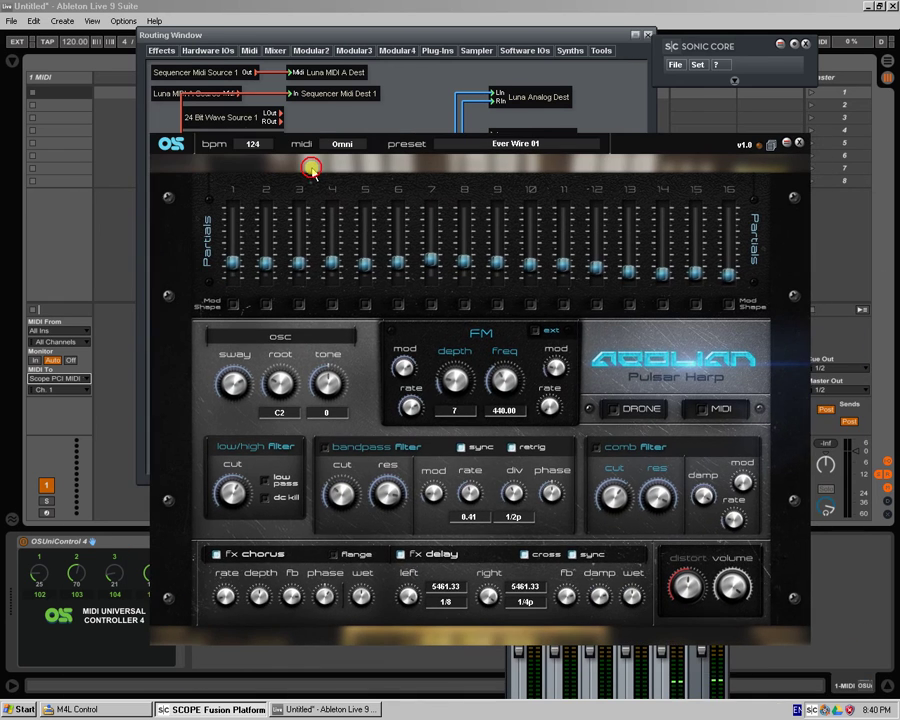
right_click(446, 380)
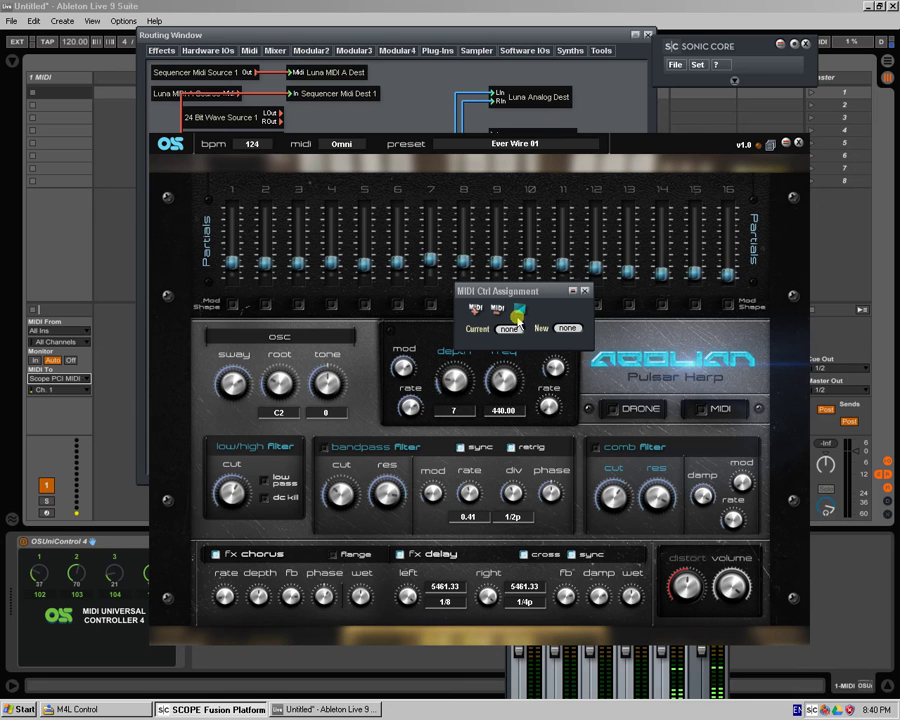
click(572, 292)
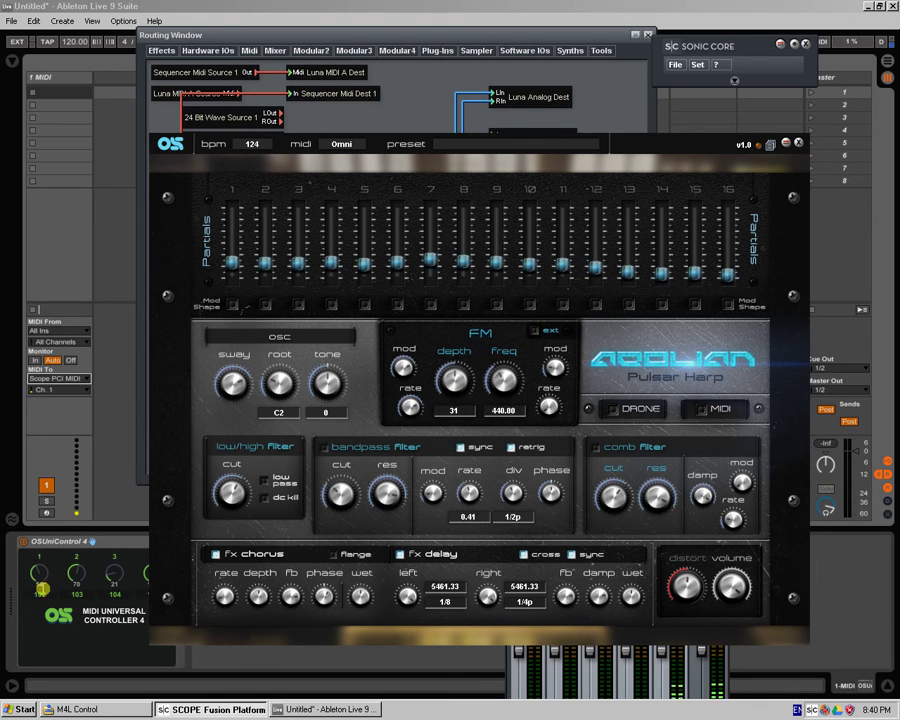
Recheck Ableton's MIDI To output and move the Harp panel toward the lower right.
click(96, 460)
click(58, 379)
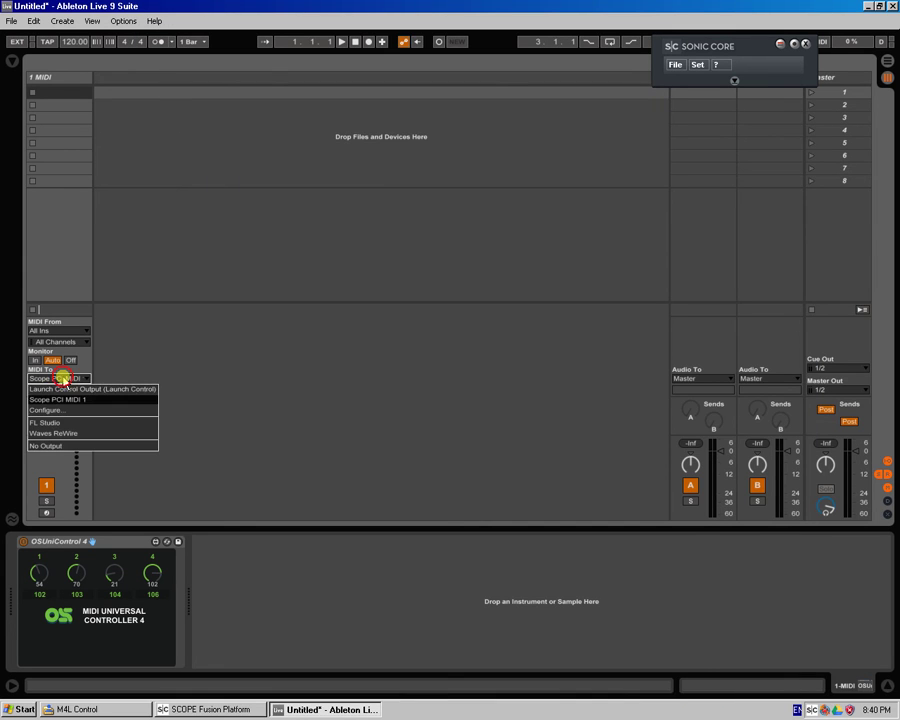
click(187, 709)
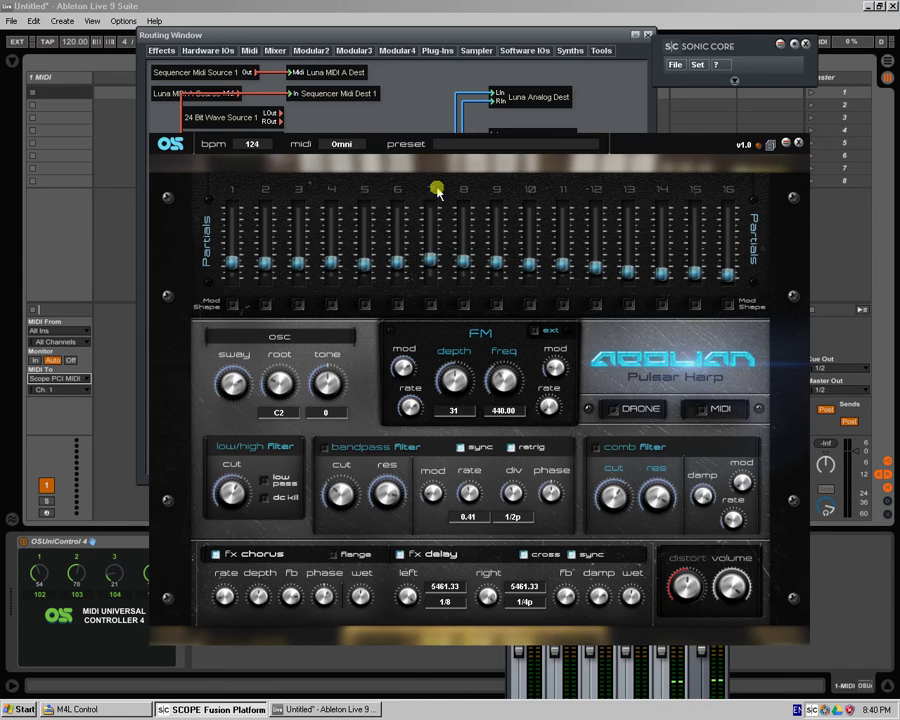
drag(430, 145, 720, 292)
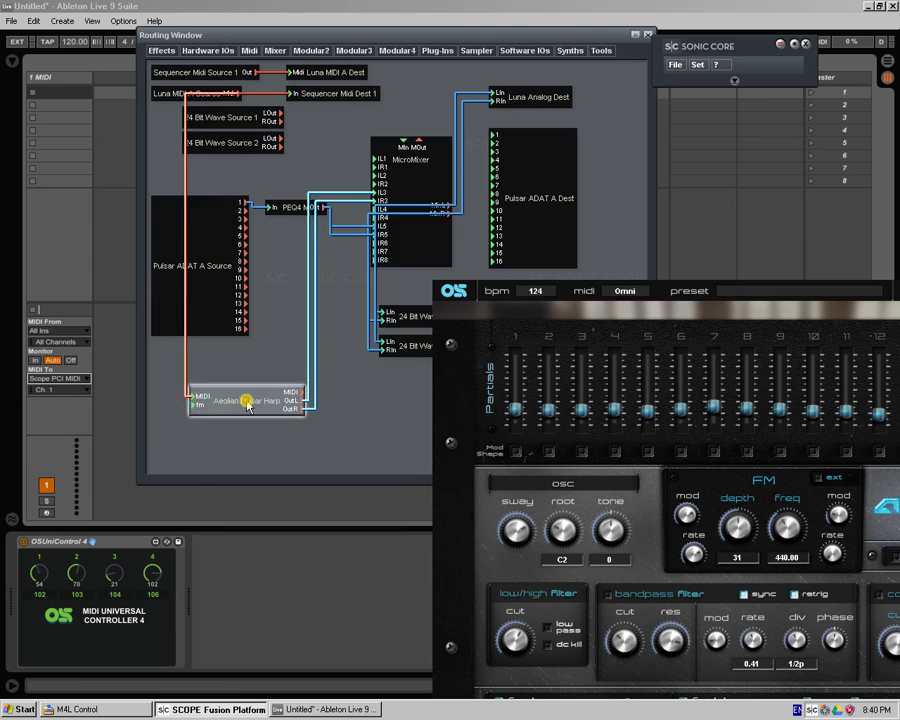
Replace the Harp's ADAT MIDI cable with one from Sequencer Midi Source 1 Out to MIDI1.
drag(245, 402, 323, 368)
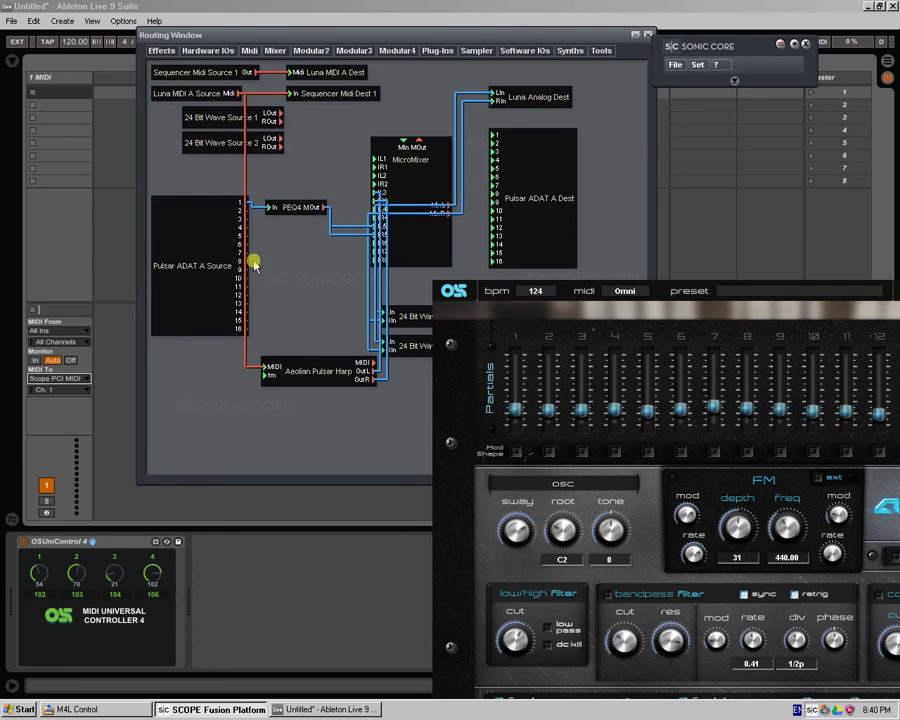
click(244, 170)
key(Delete)
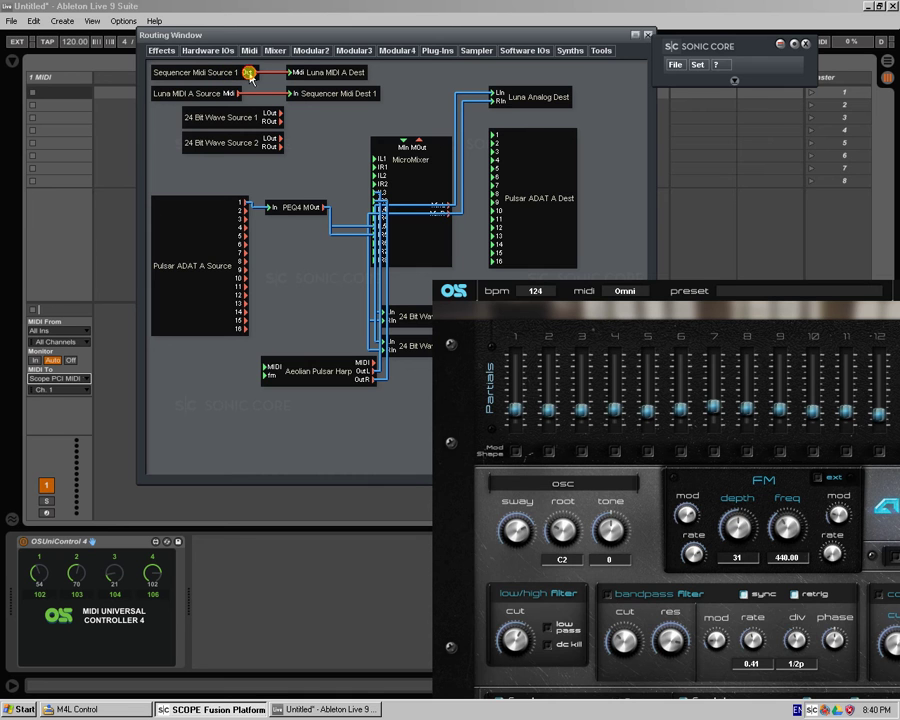
drag(272, 368, 263, 72)
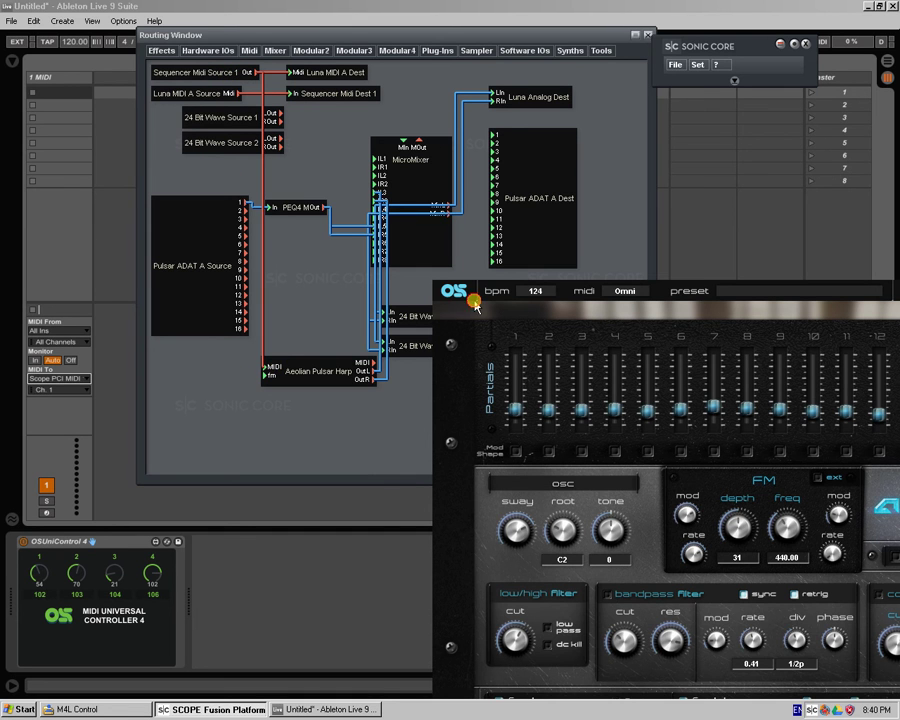
Open the Harp editor and bring up FM depth's MIDI controller assignment.
double_click(318, 370)
drag(451, 357, 397, 342)
right_click(478, 371)
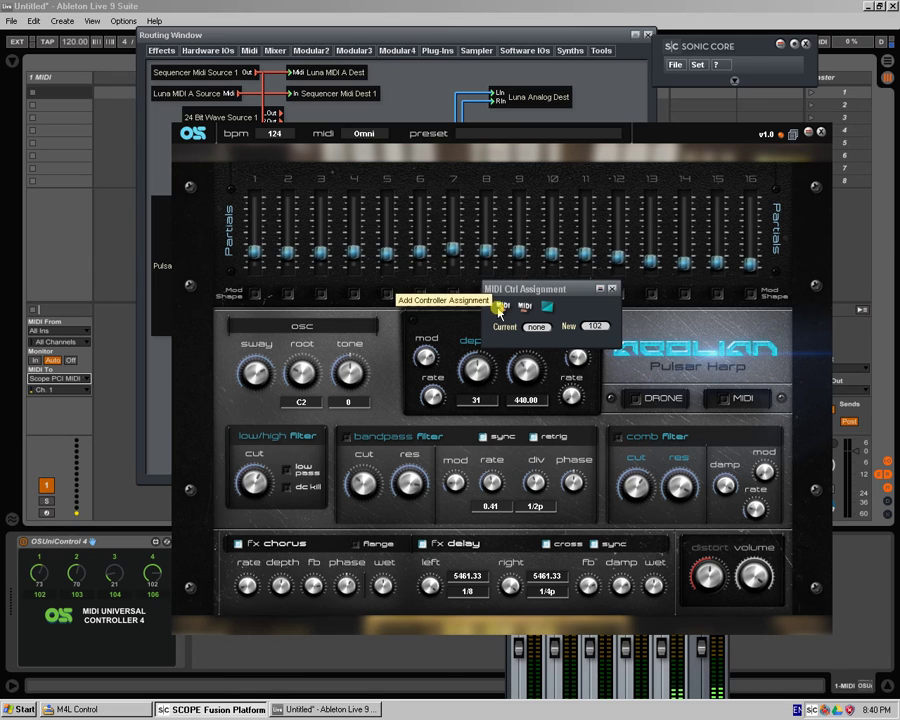
Reassign the Harp's FM depth from controller 21 to 102 in the MIDI Ctrl Assignment dialog.
click(499, 306)
right_click(474, 369)
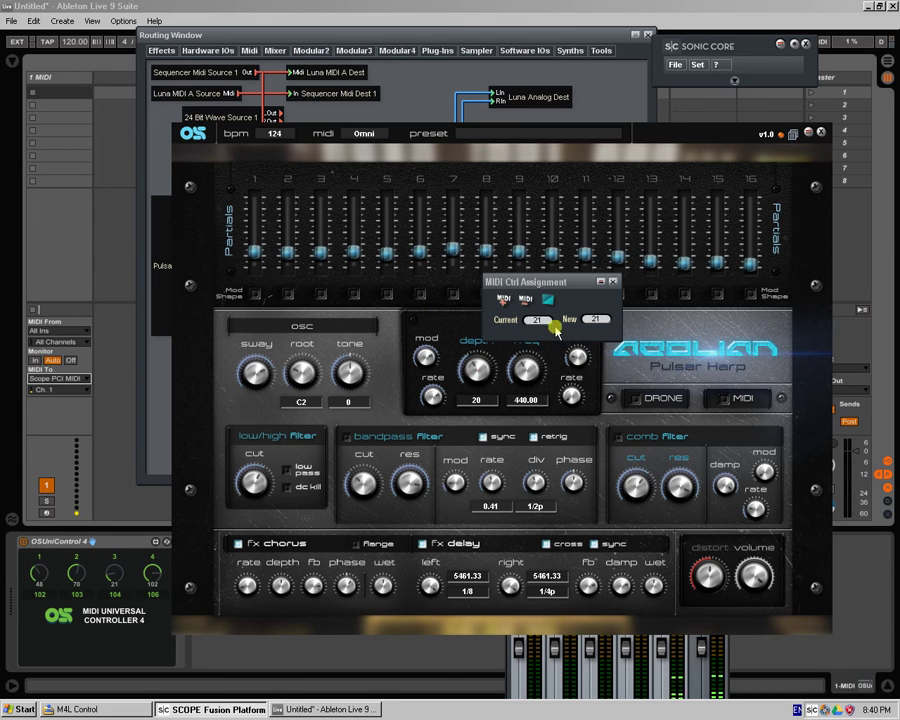
click(598, 318)
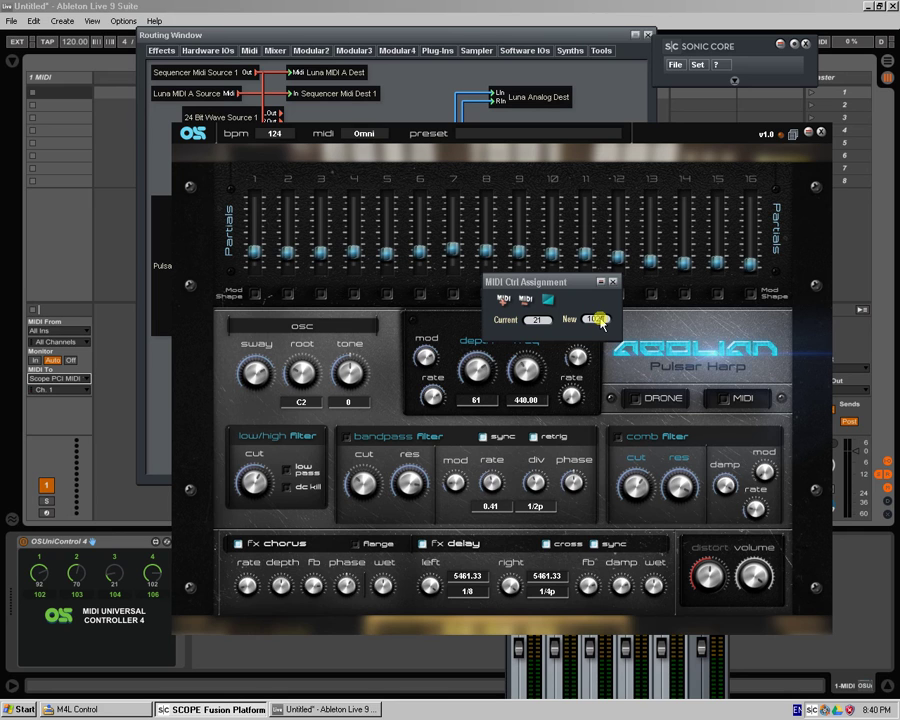
click(502, 297)
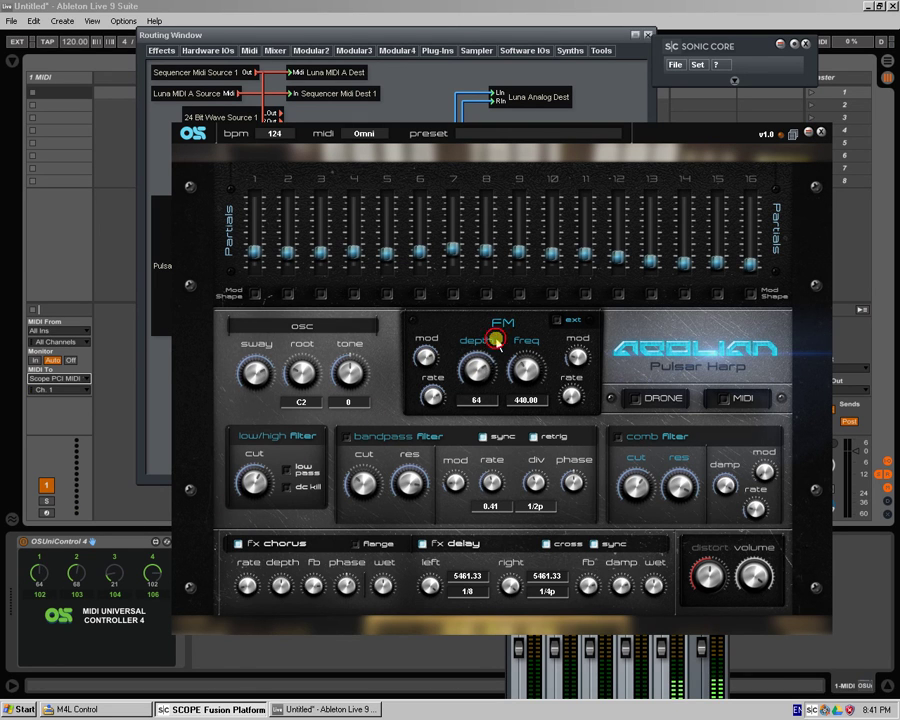
click(42, 578)
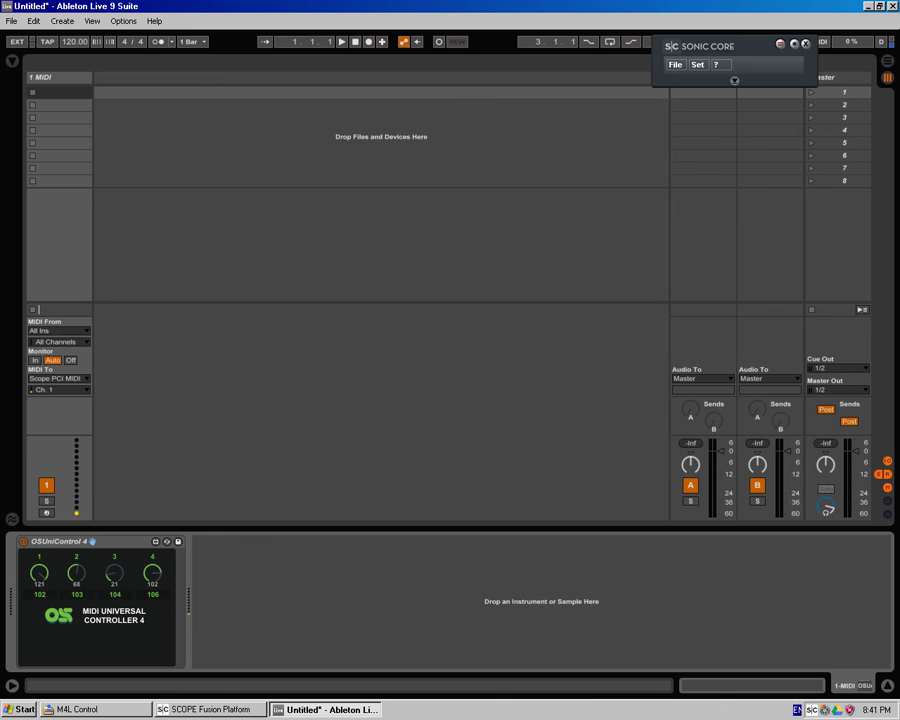
Sweep the Harp's FM depth up and down, then close its editor.
click(200, 709)
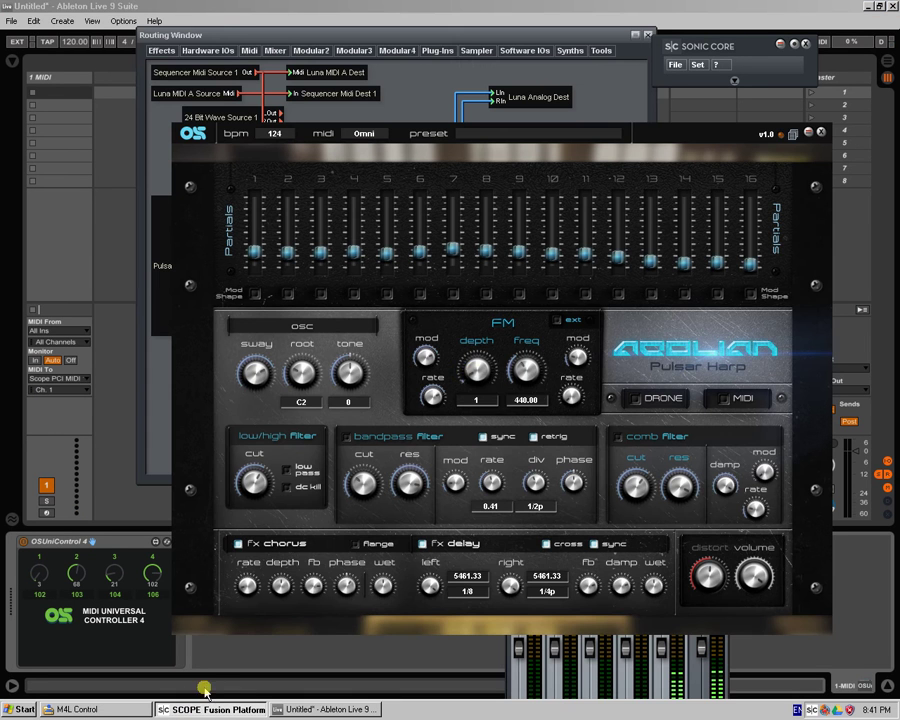
drag(478, 372, 221, 414)
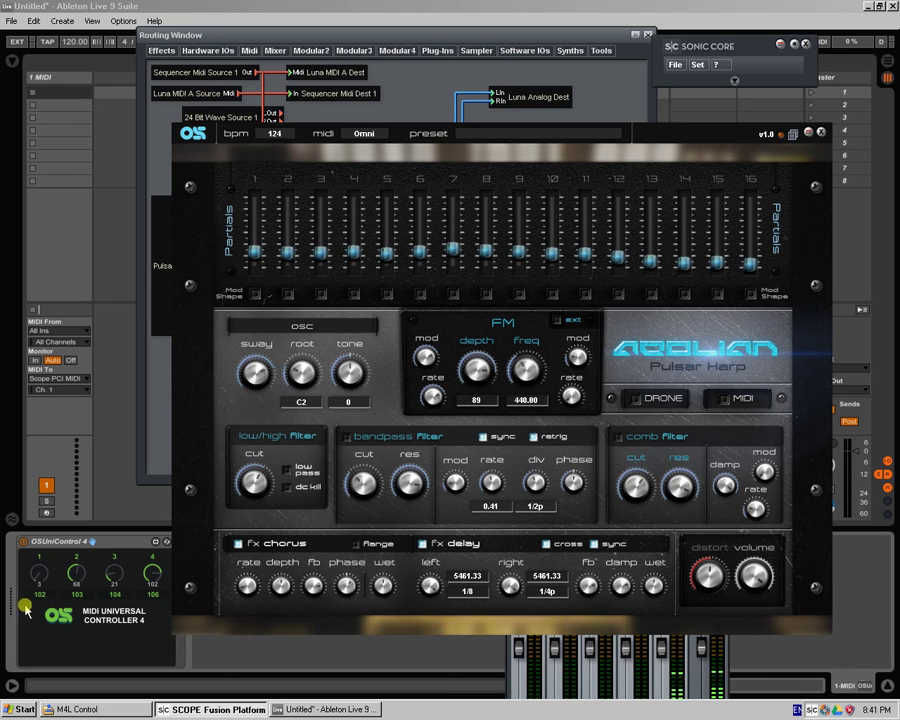
click(803, 133)
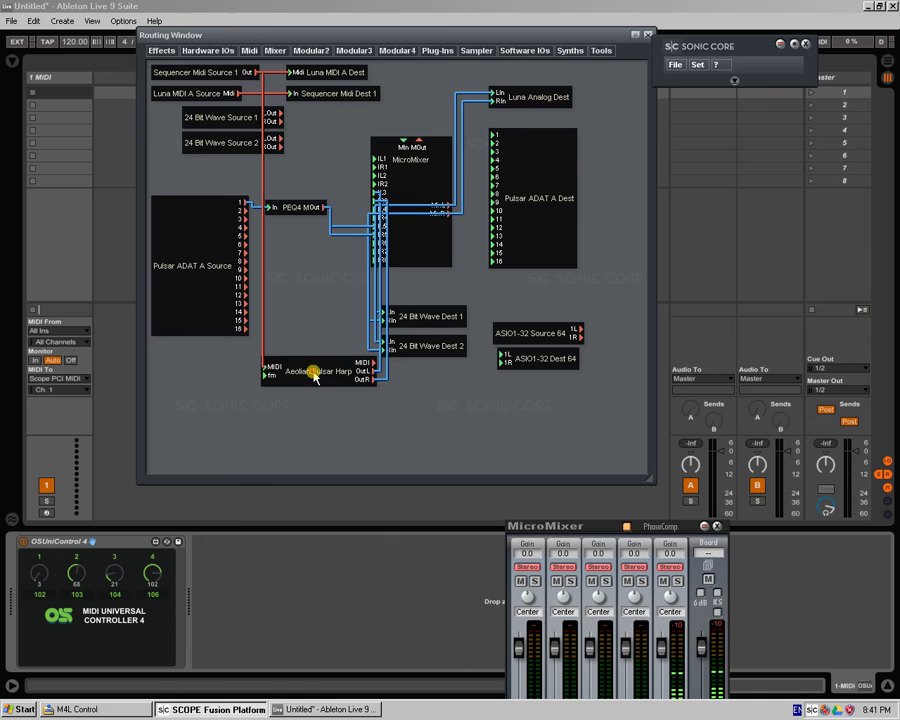
Disconnect Sequencer Midi Dest 1 and wire the Harp's MIDI out into it.
drag(313, 373, 296, 423)
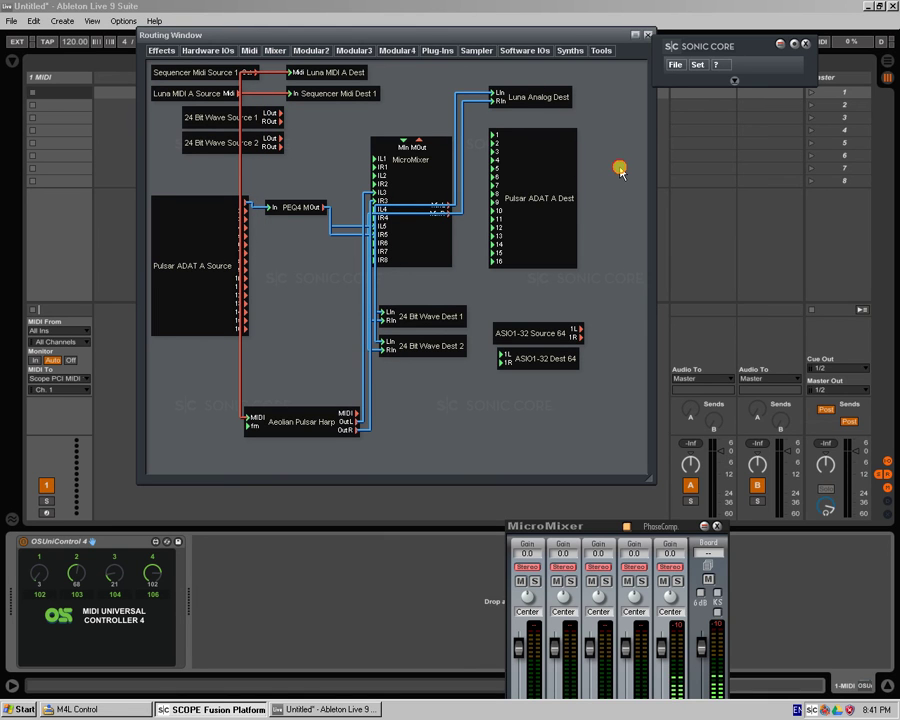
drag(359, 97, 565, 408)
right_click(565, 410)
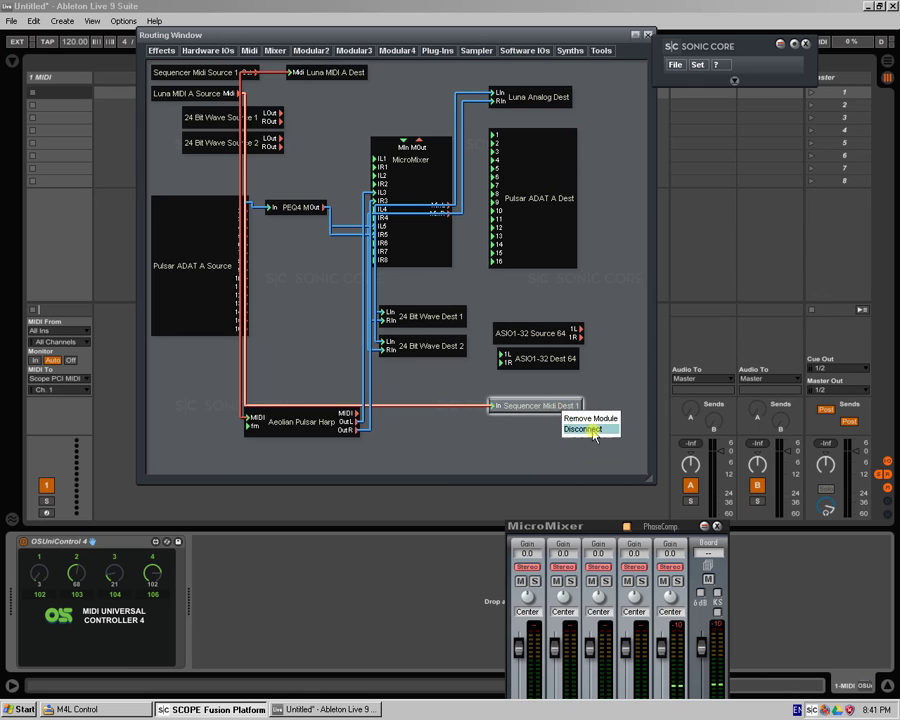
click(589, 429)
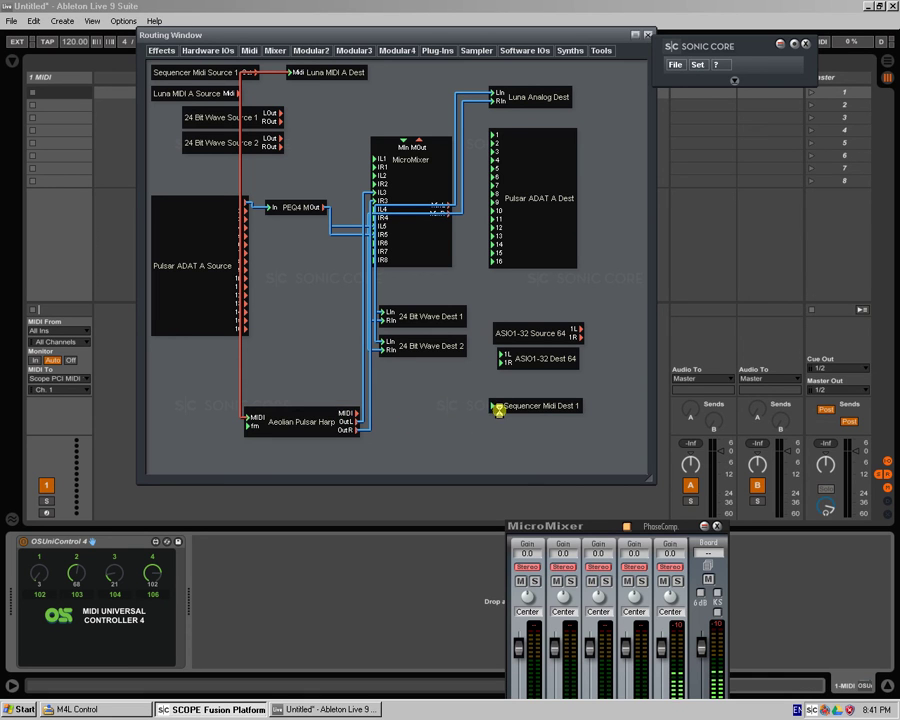
drag(367, 413, 493, 406)
mouse_move(316, 433)
mouse_down()
mouse_move(333, 402)
mouse_move(317, 452)
mouse_up()
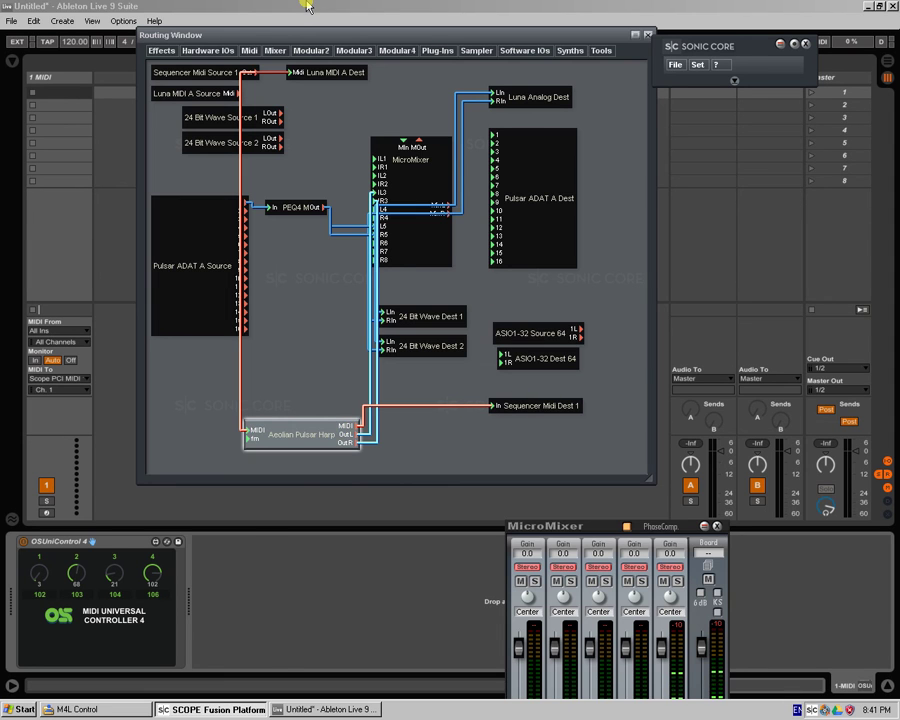
Raise the Harp's FM depth from 21 to 58 and check the result in Ableton.
click(204, 6)
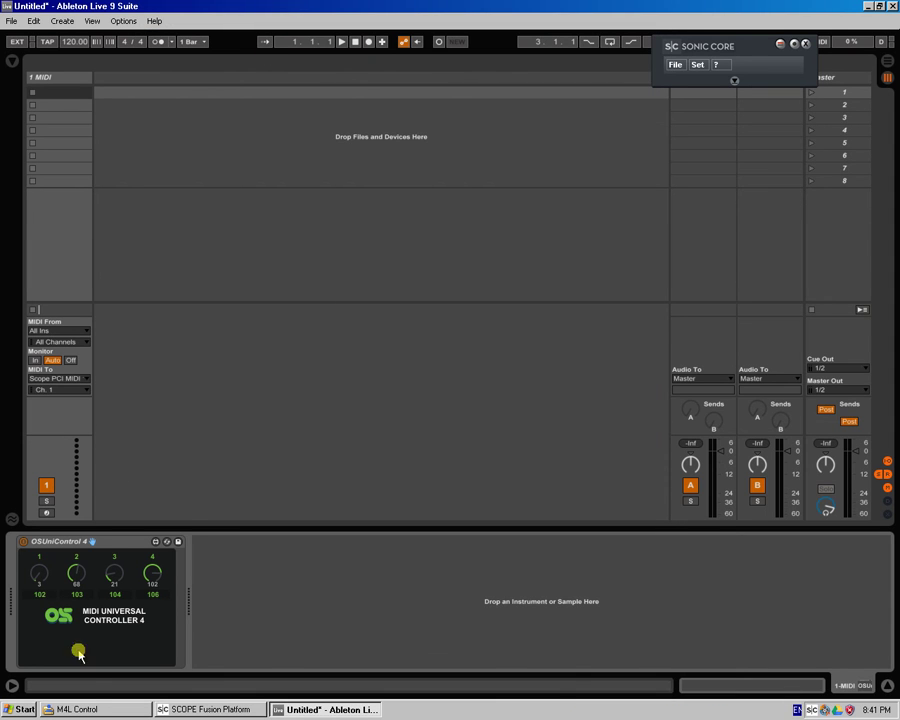
click(182, 708)
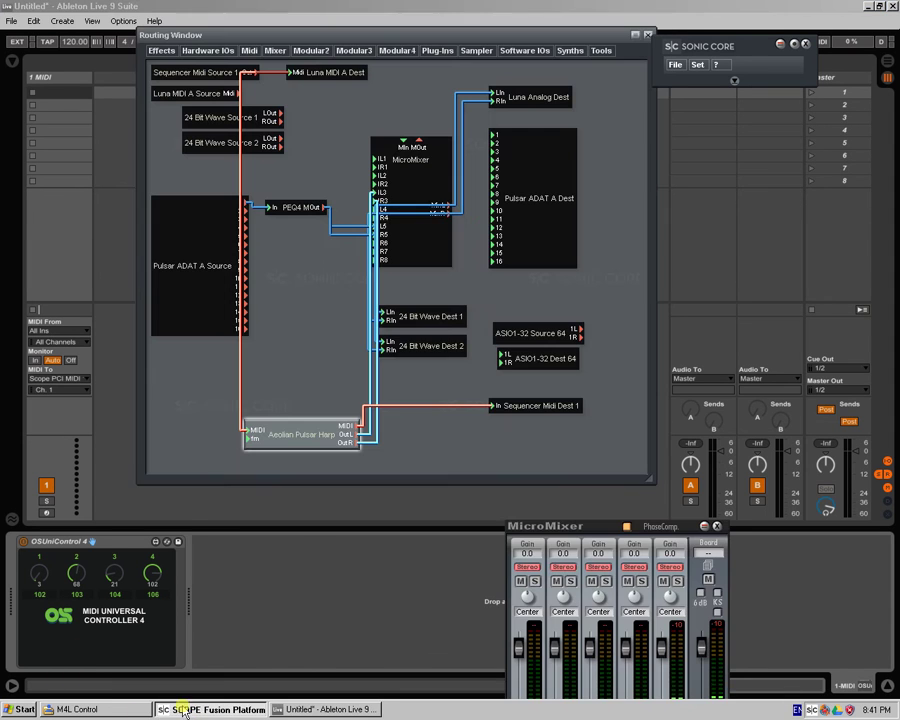
double_click(310, 434)
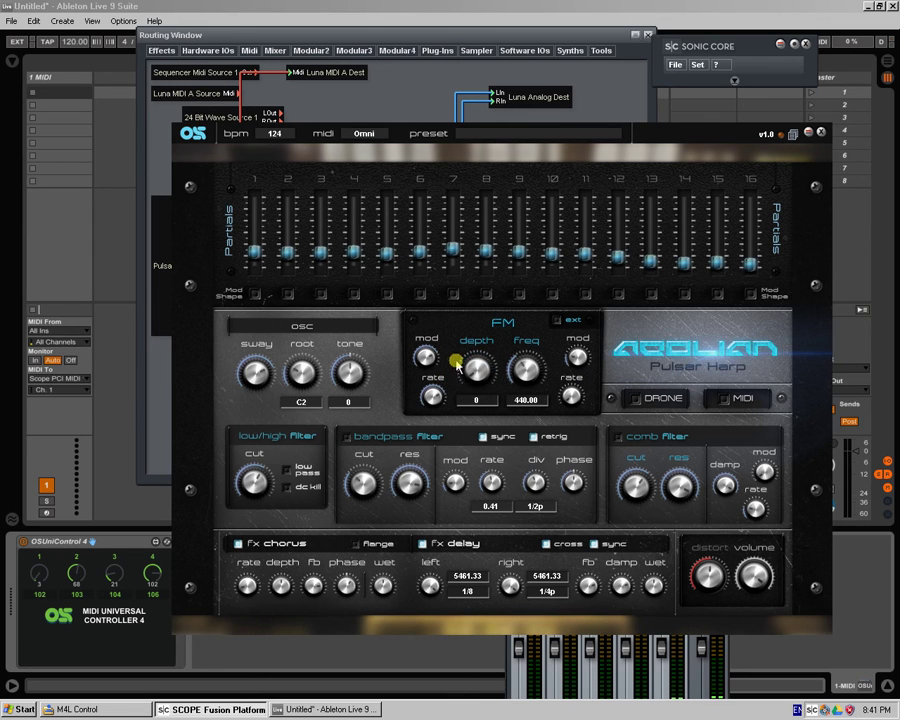
drag(466, 364, 425, 50)
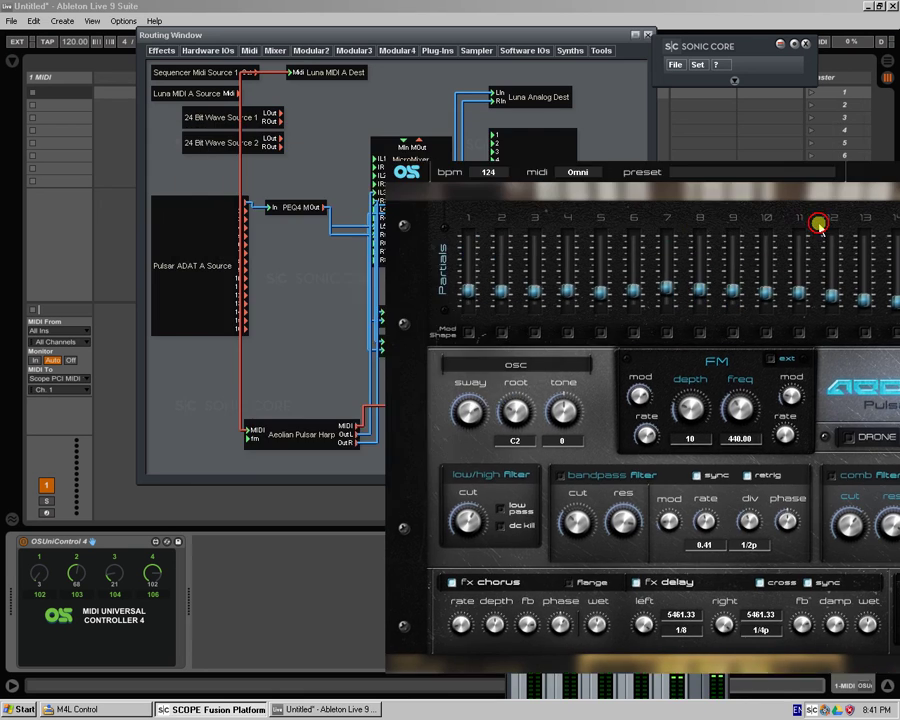
click(80, 350)
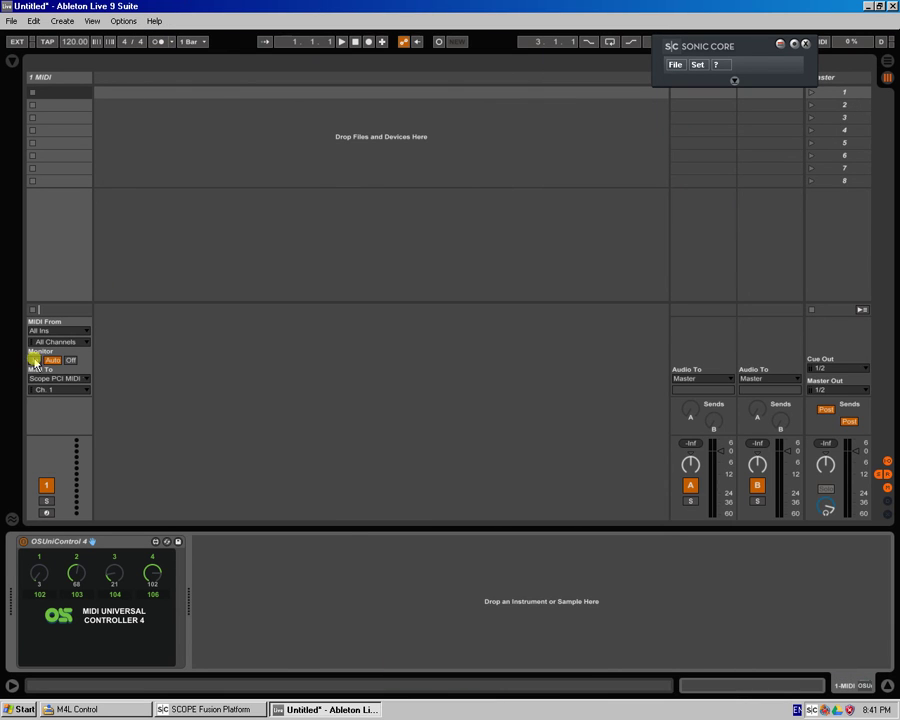
Set the MIDI track's monitor to In and confirm OSUniControl knob 1 follows FM depth changes (3, 30).
click(37, 360)
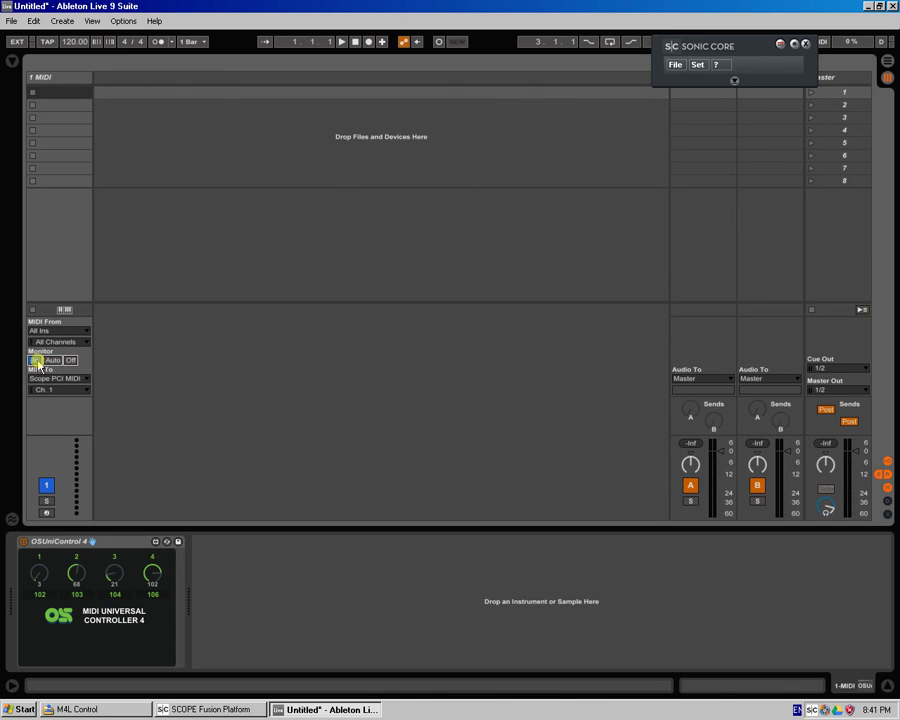
click(250, 711)
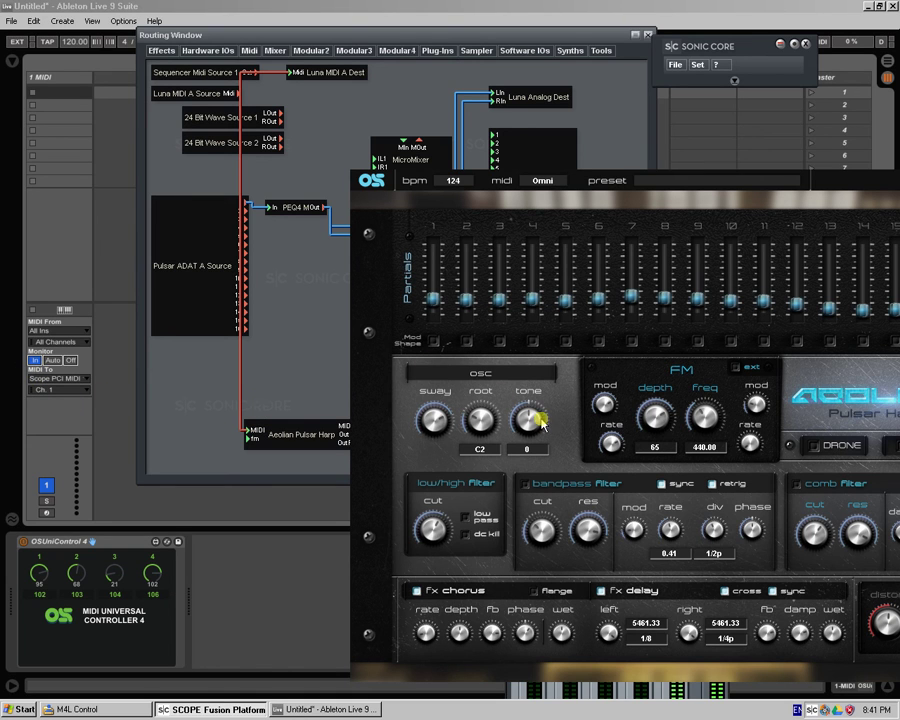
drag(653, 412, 636, 370)
click(102, 577)
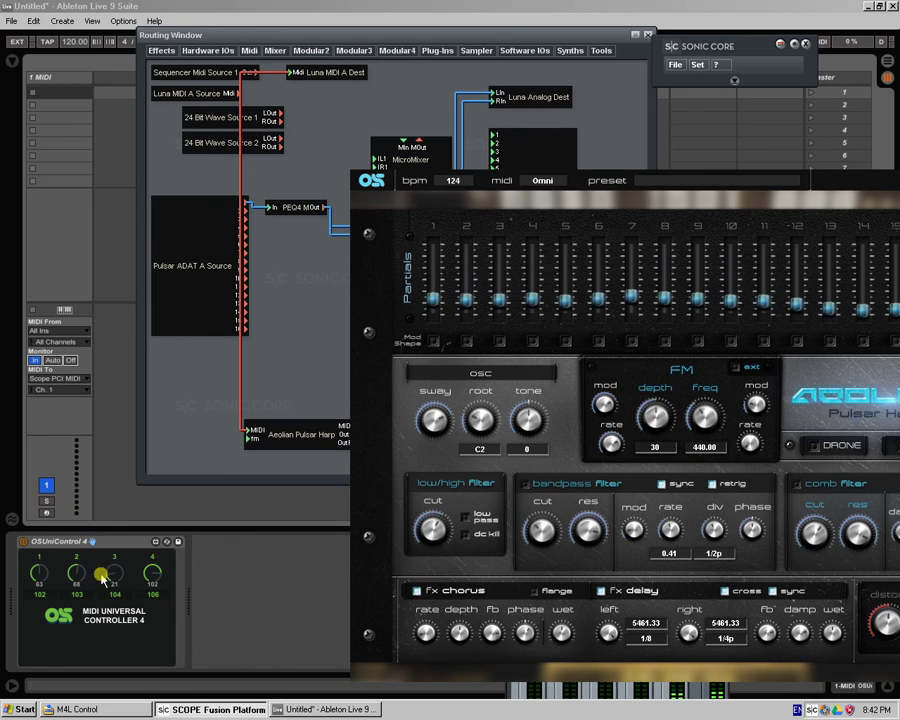
click(30, 403)
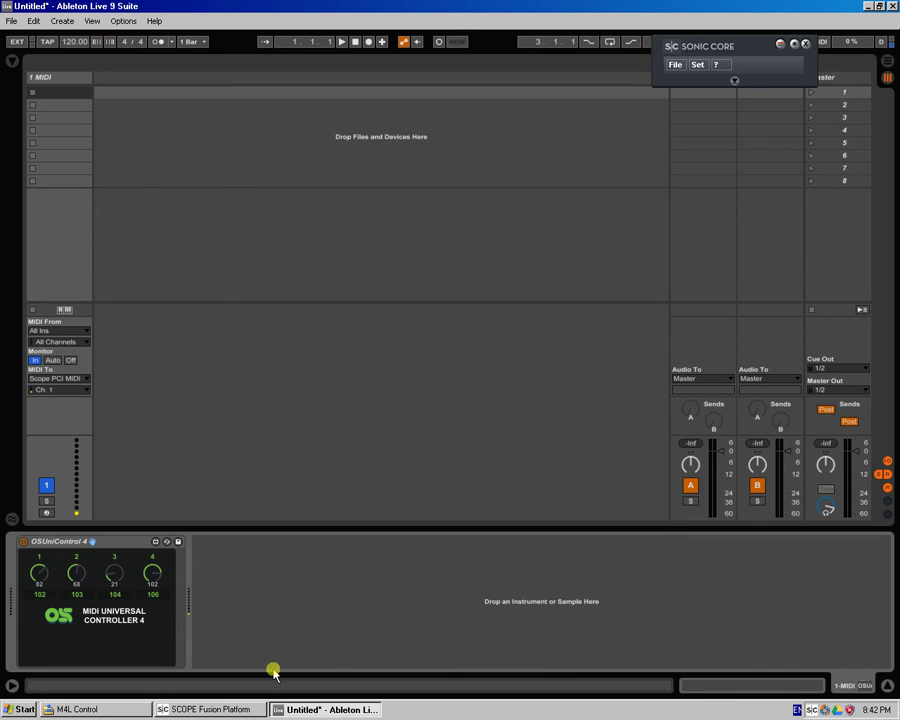
click(200, 709)
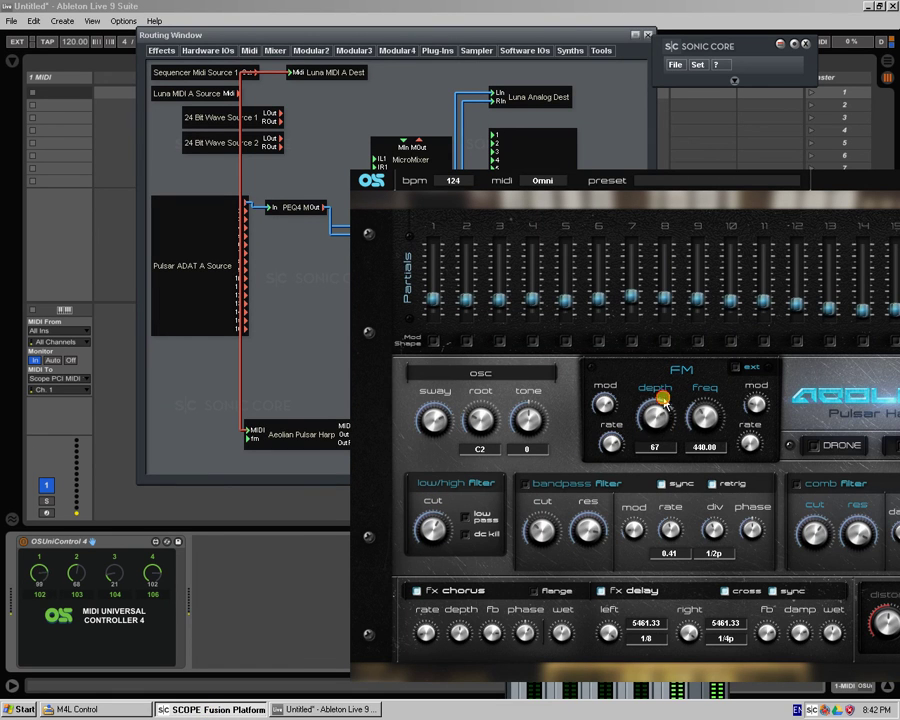
click(243, 615)
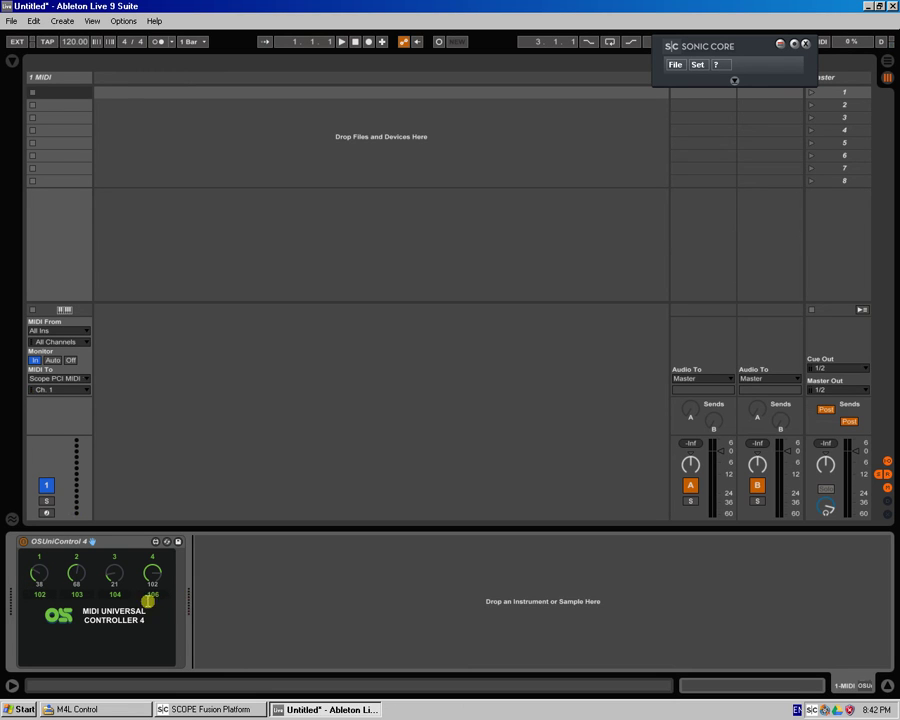
click(203, 711)
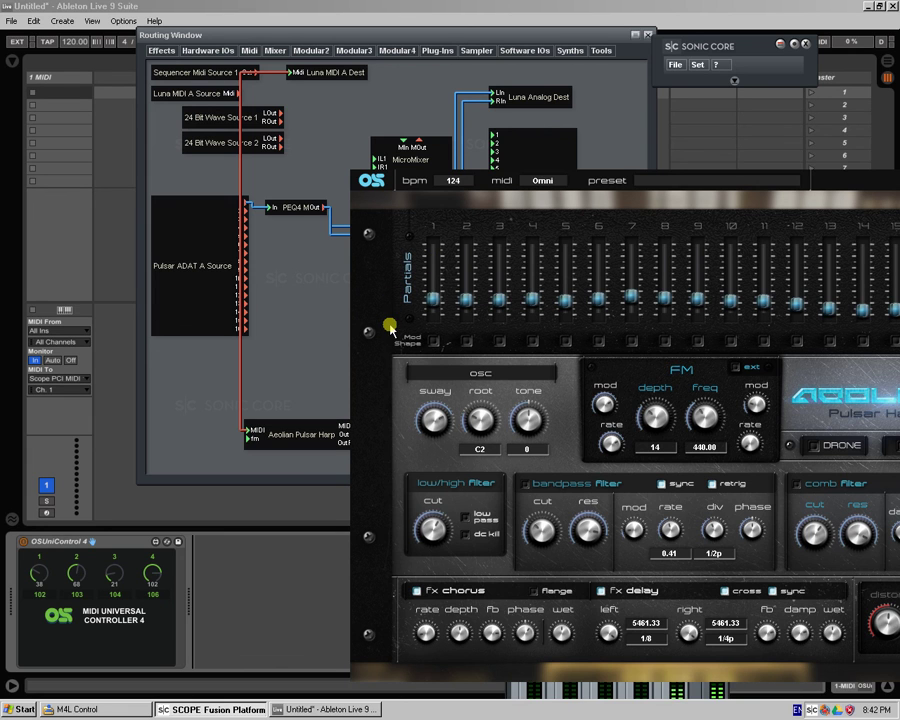
click(140, 8)
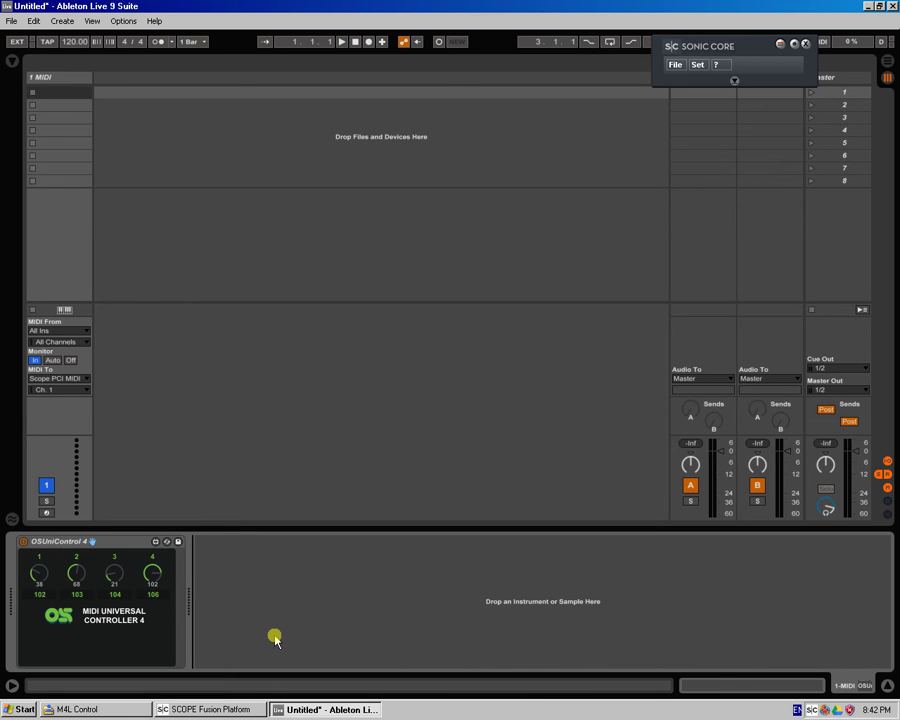
click(193, 713)
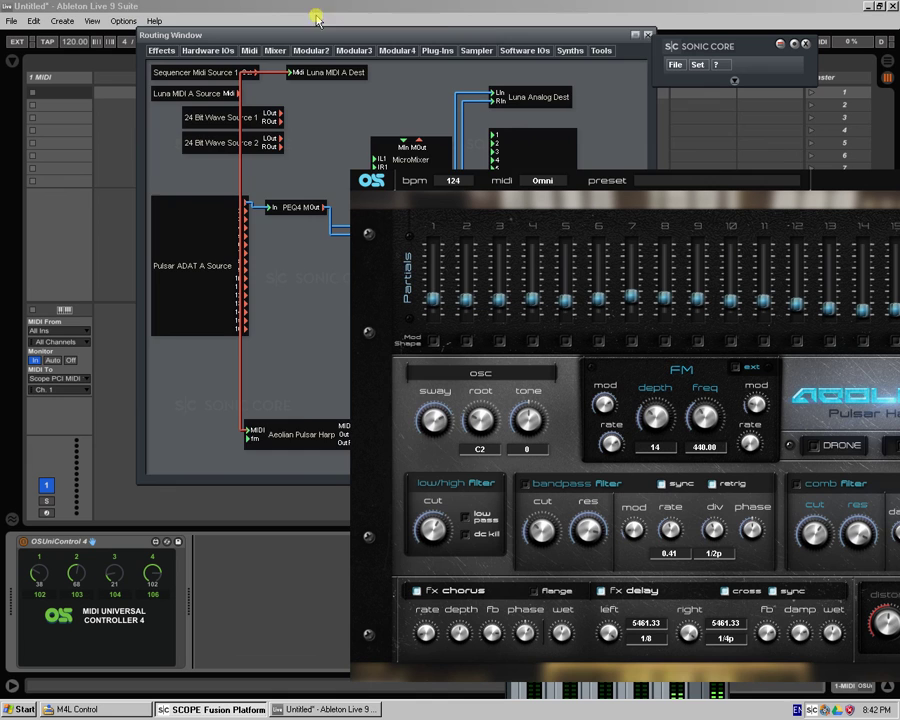
drag(328, 33, 357, 103)
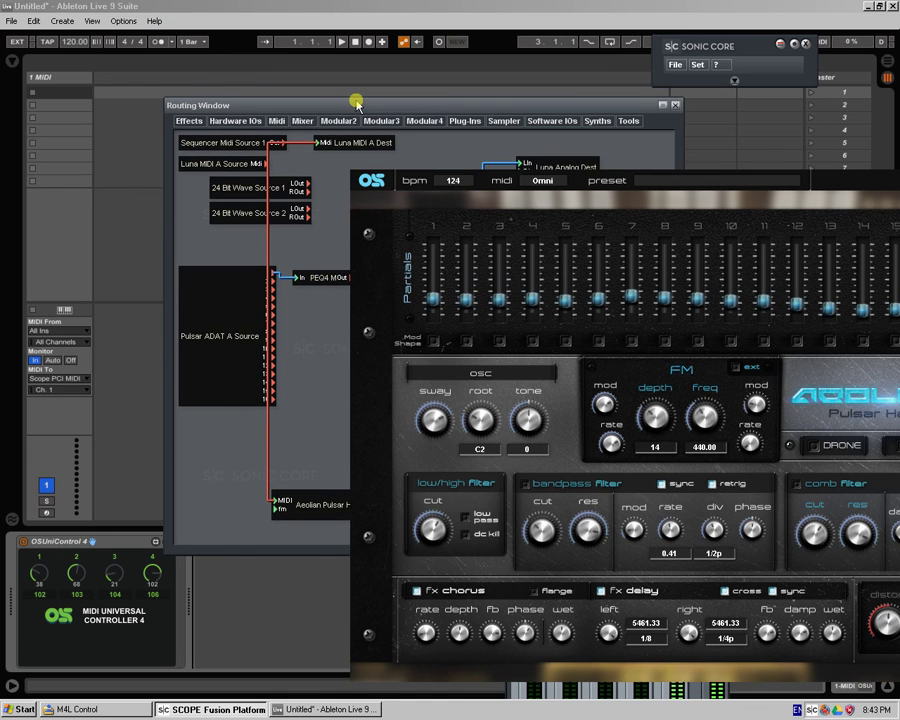
click(195, 6)
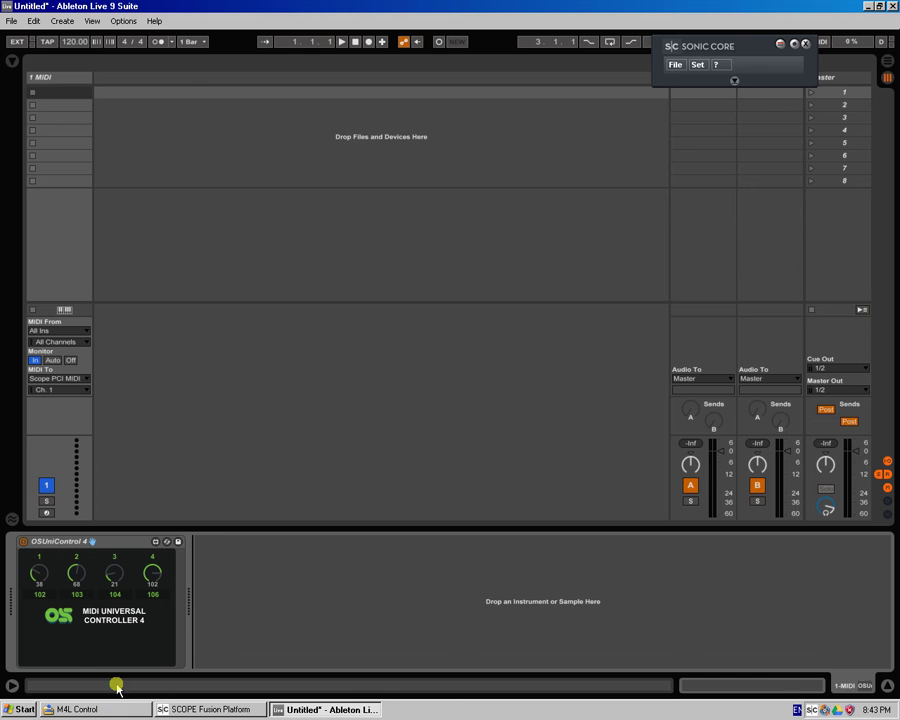
Delete OSUniControl 4 from the MIDI track and drag in OSUniControl 8 Randomizer from M4L Control.
click(127, 541)
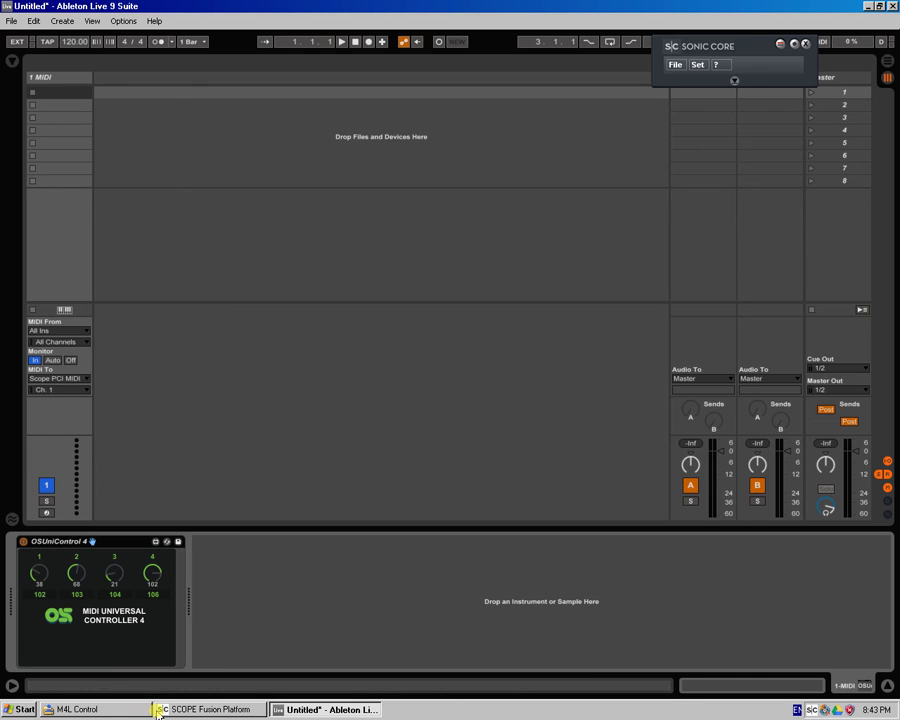
key(Delete)
click(86, 710)
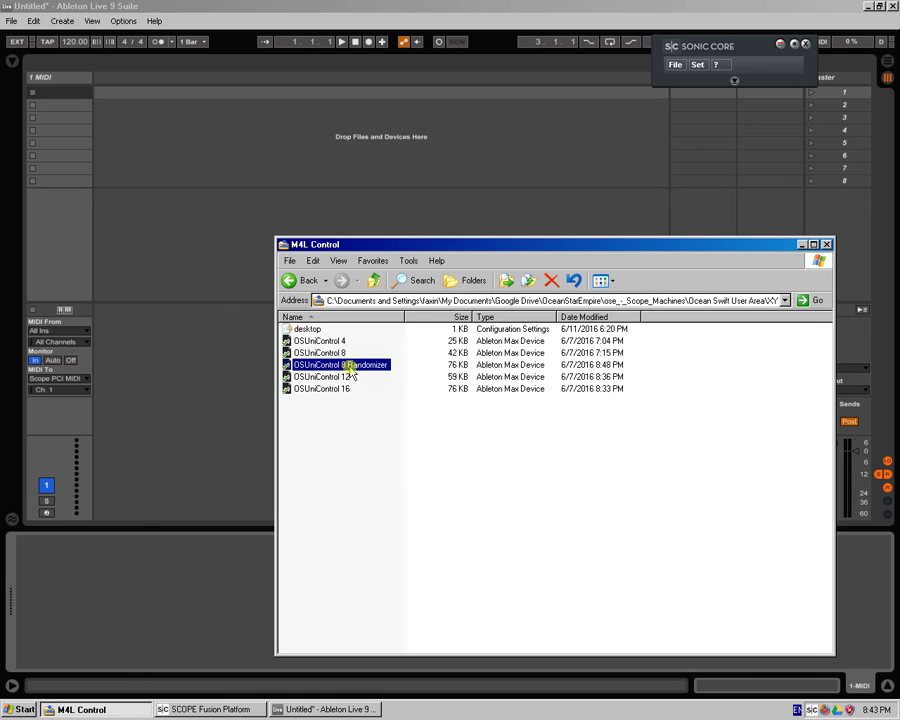
drag(346, 364, 126, 568)
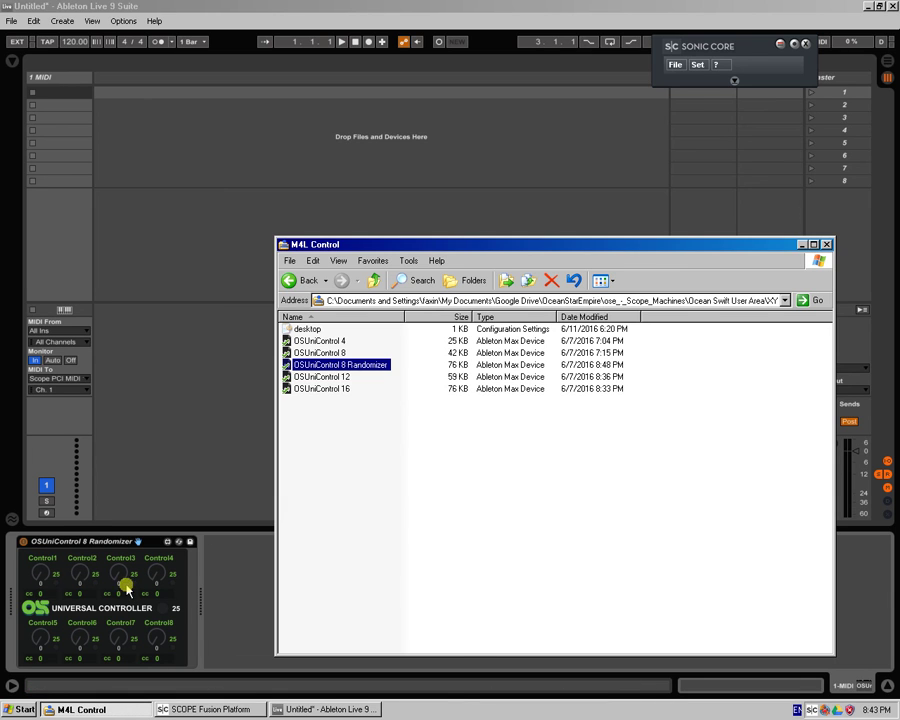
Randomize the Randomizer's eight controls five times, ending on values like 4, 16, 37 and 10.
click(187, 624)
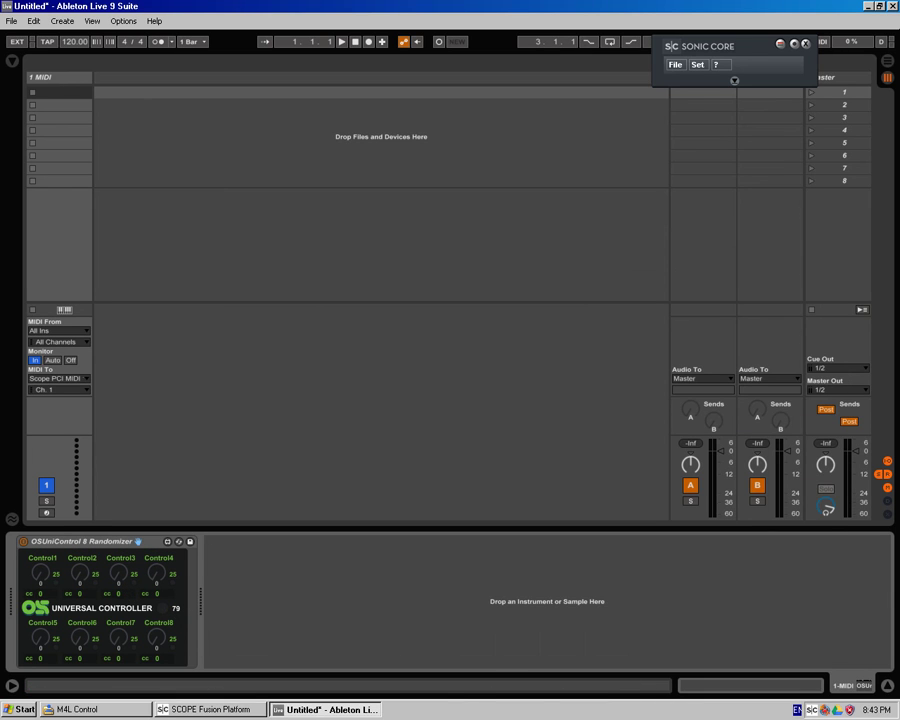
click(165, 614)
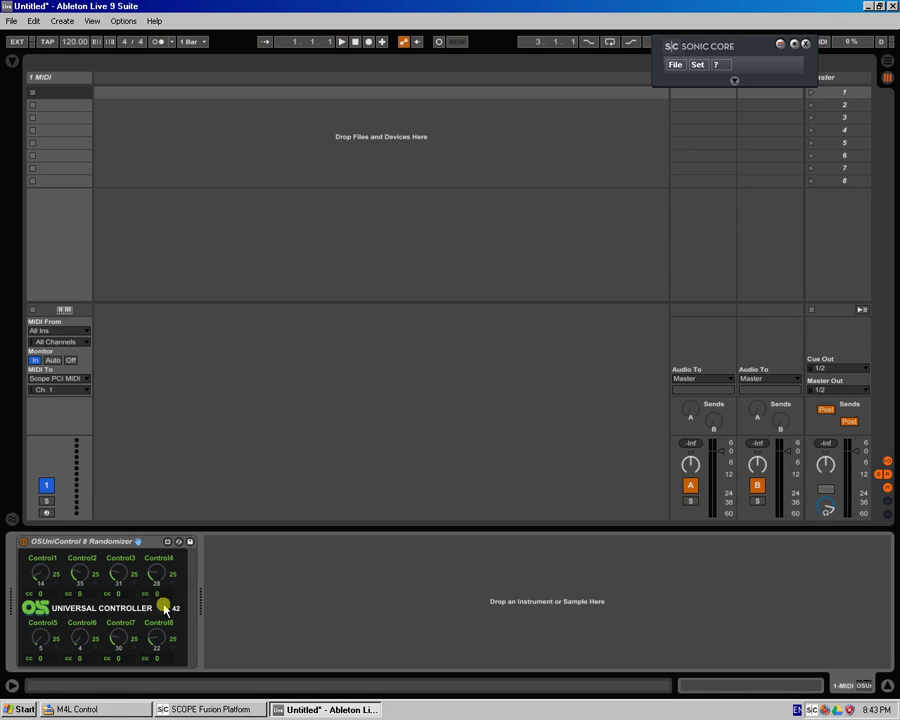
click(165, 610)
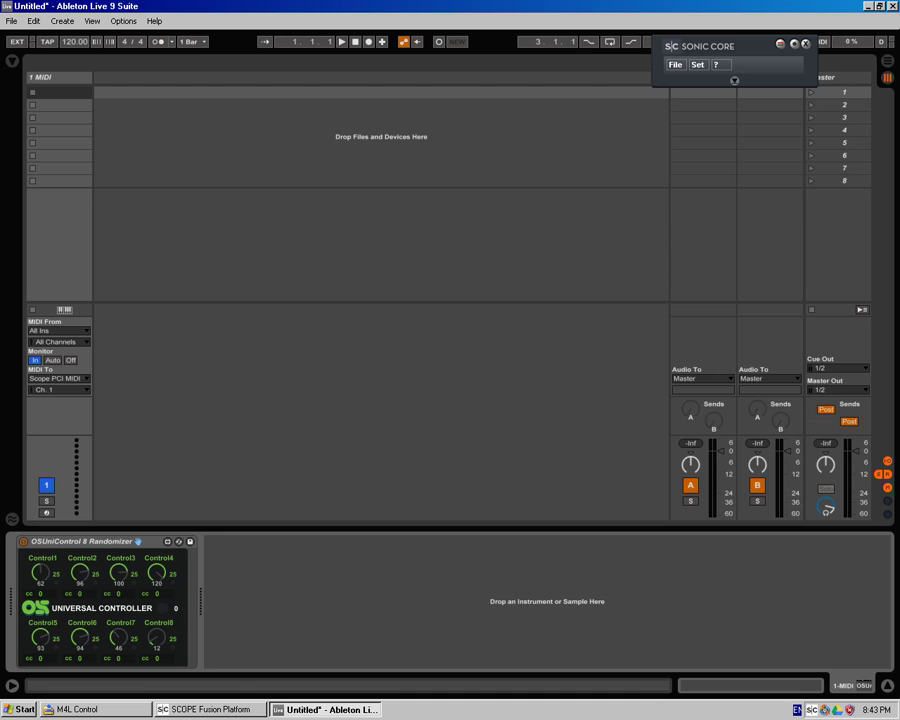
click(165, 607)
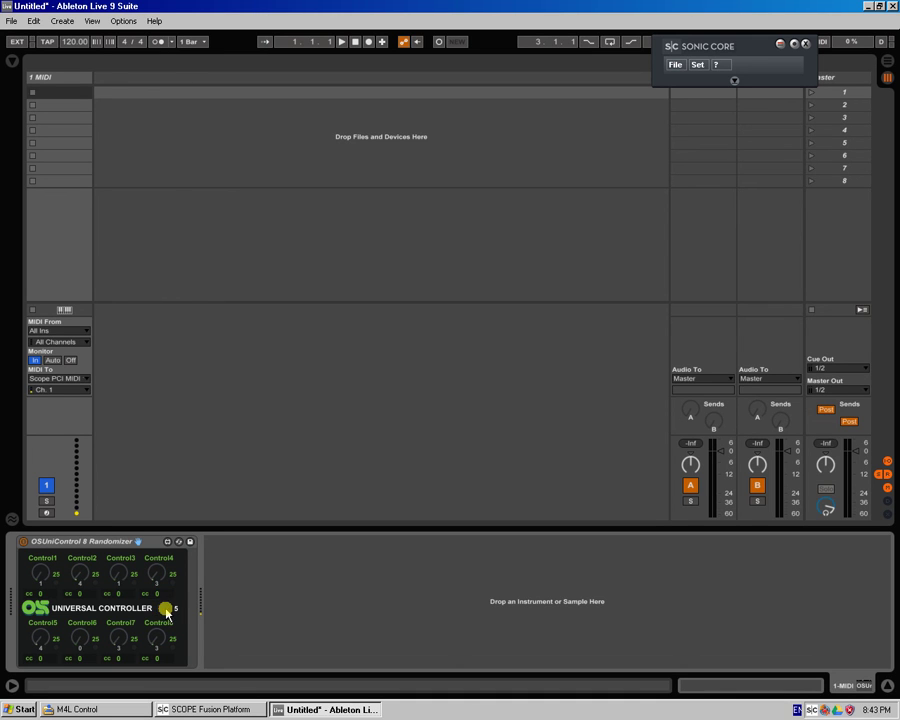
click(165, 608)
click(165, 608)
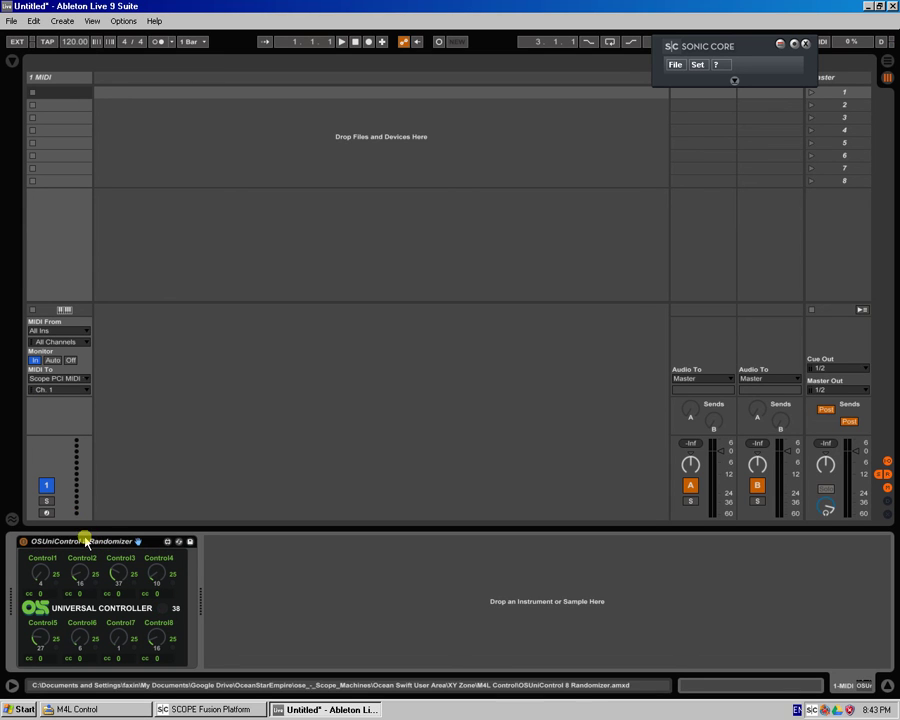
Delete the OSUniControl 8 Randomizer from the MIDI track and return to the M4L Control folder.
click(86, 541)
key(Delete)
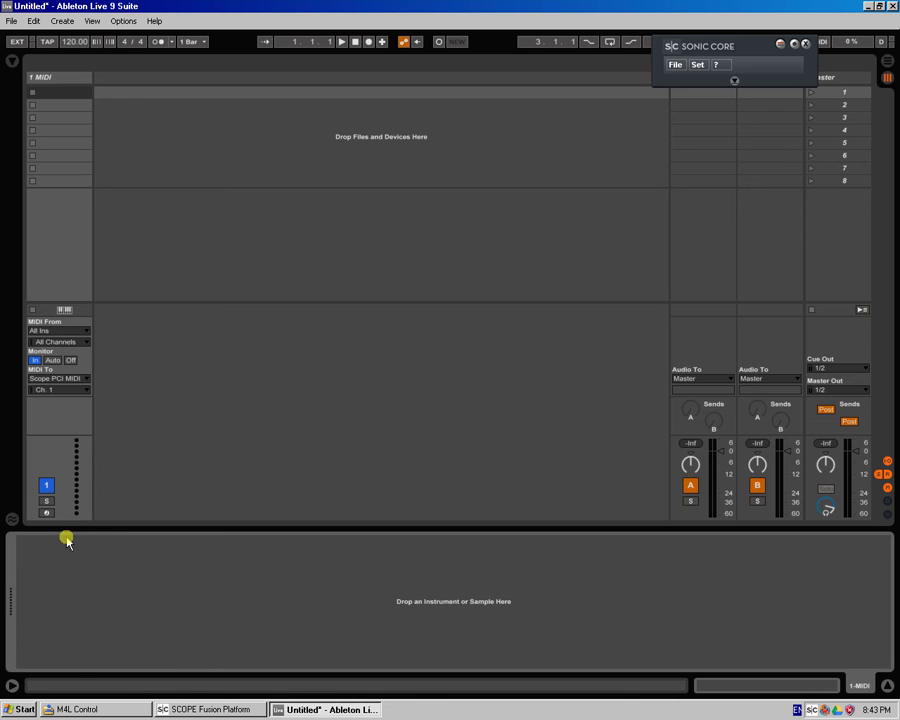
click(90, 709)
click(438, 506)
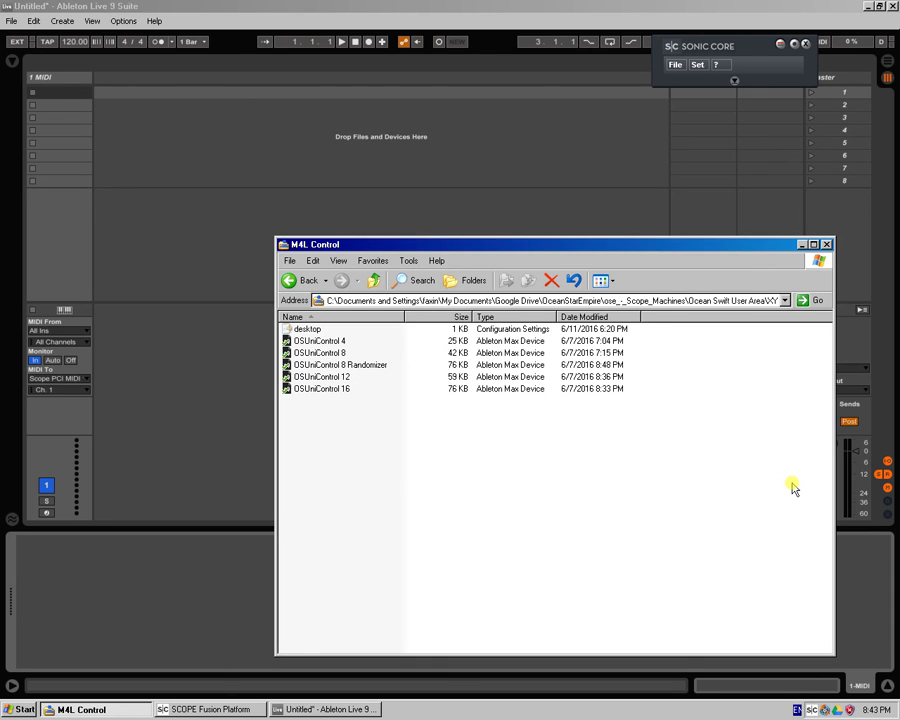
Look inside the M4L Control and Xbox360 Control folders, ending back in XY Zone.
click(373, 280)
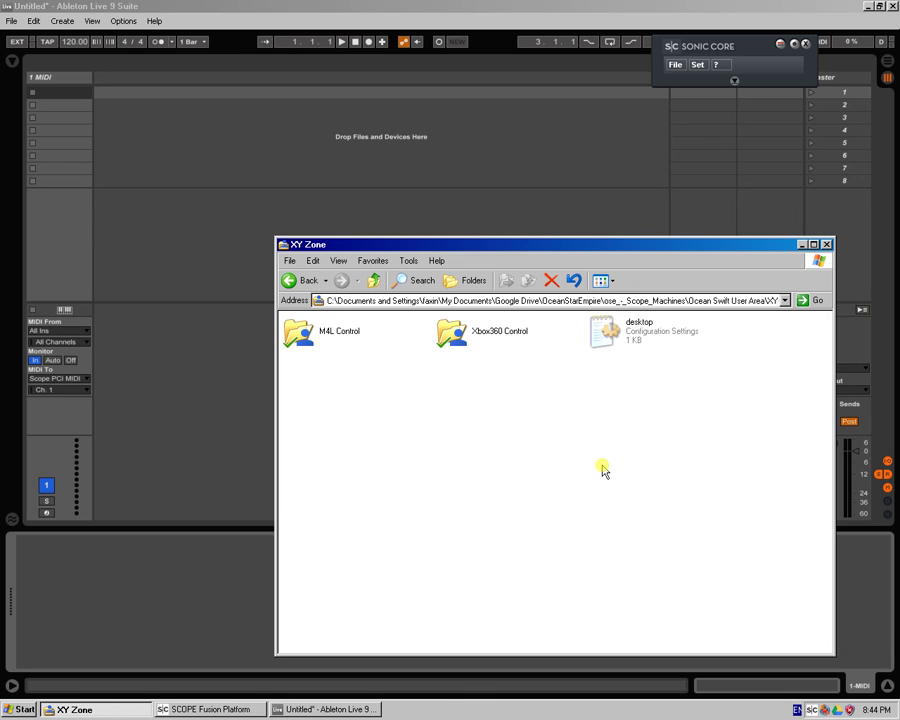
double_click(348, 343)
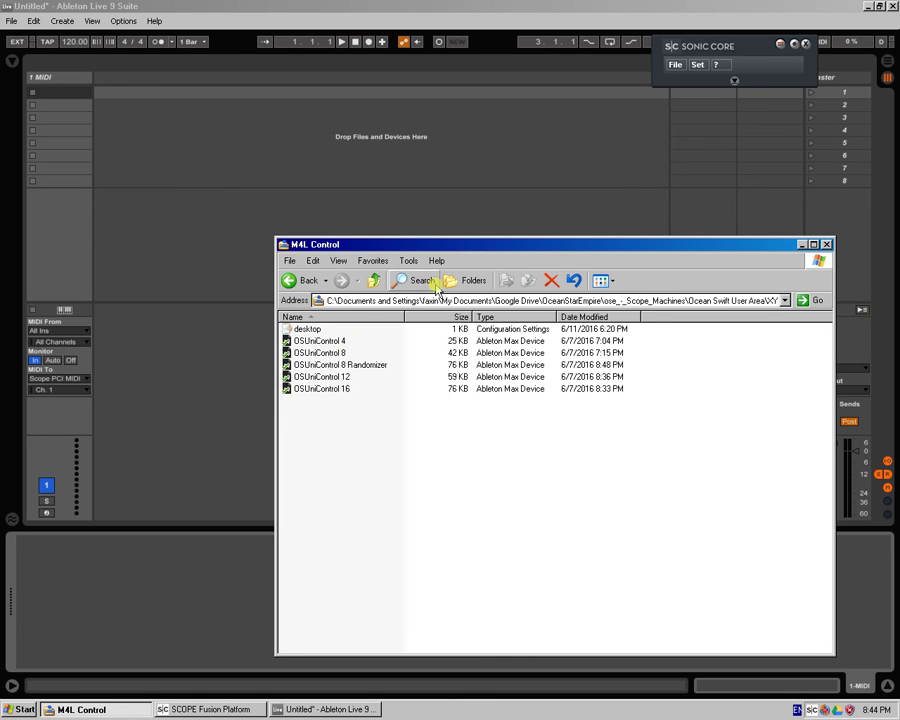
click(373, 280)
click(482, 338)
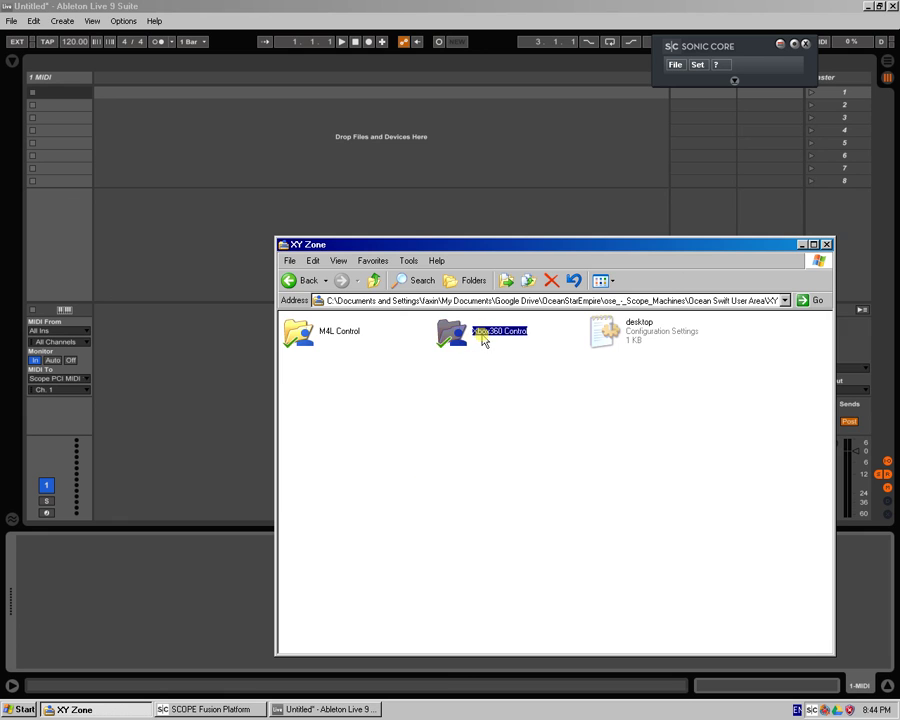
double_click(482, 338)
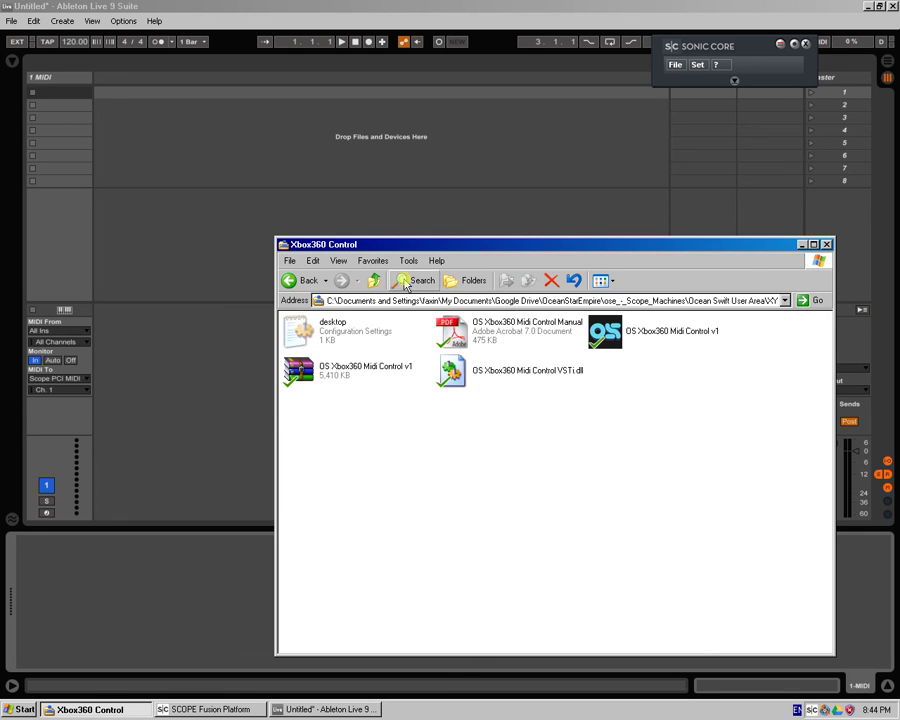
key(BackSpace)
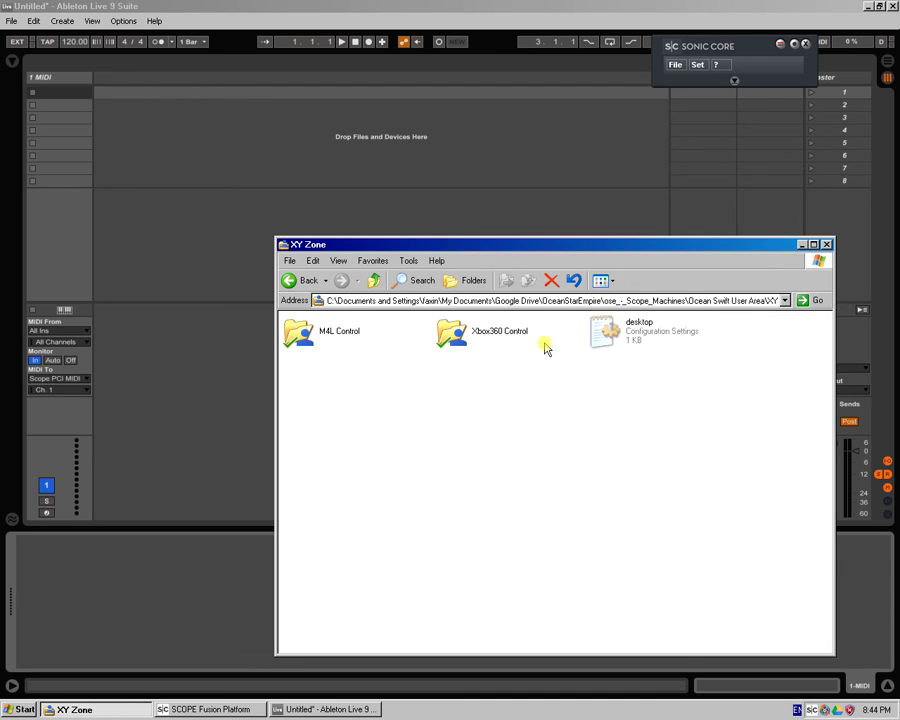
Go up to Ocean Swift User Area, then down through XY Zone into M4L Control.
click(374, 281)
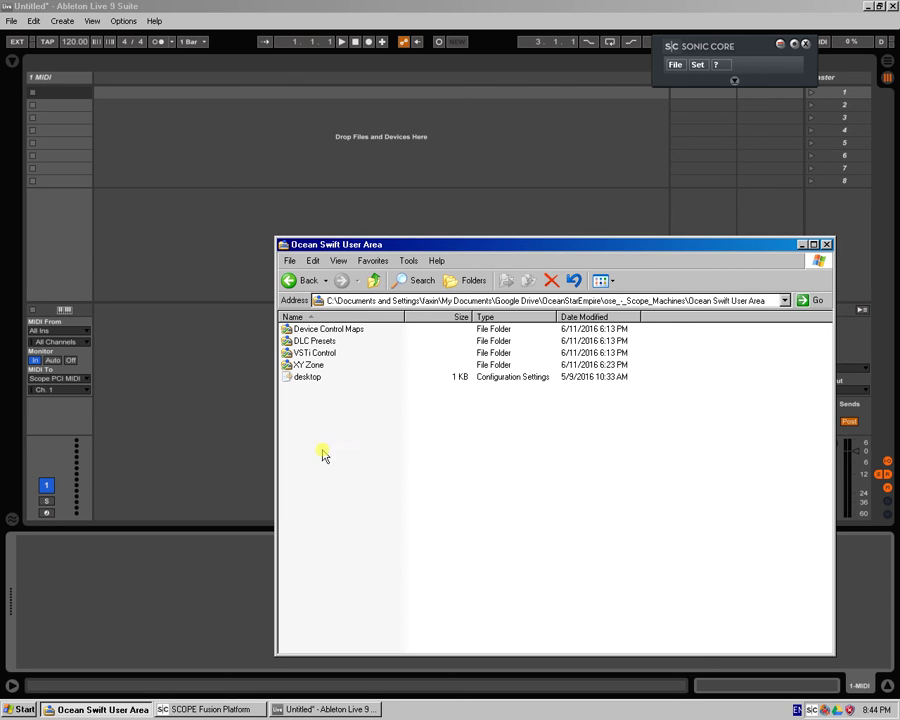
double_click(302, 365)
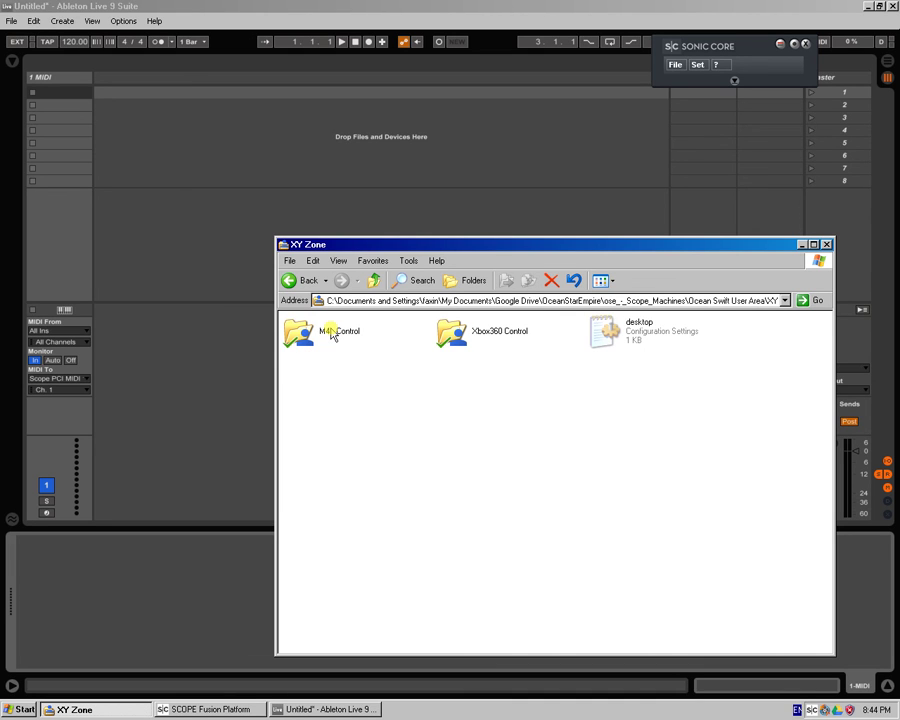
double_click(335, 333)
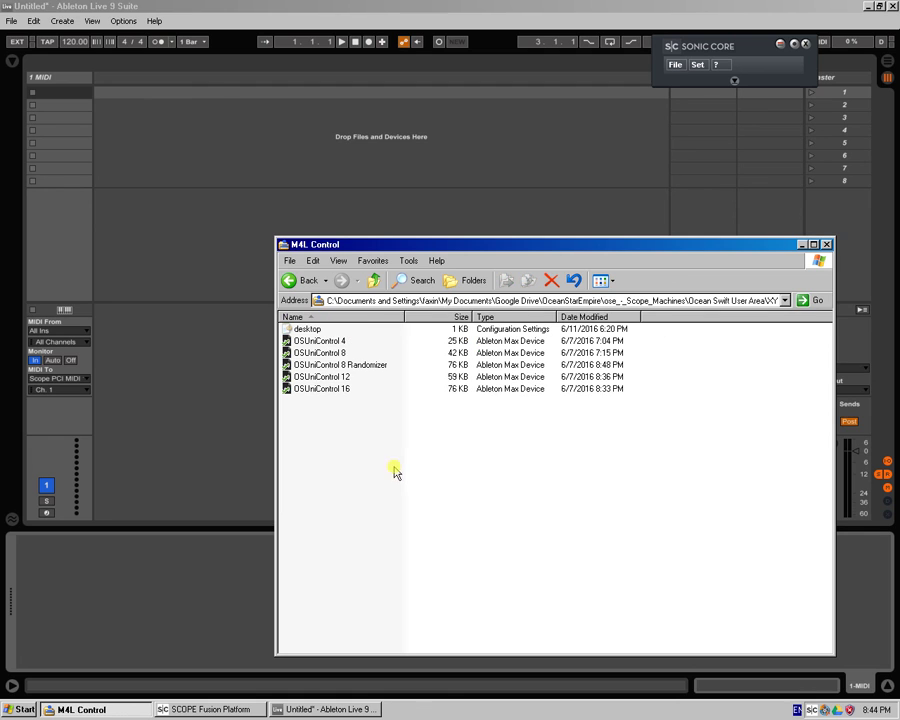